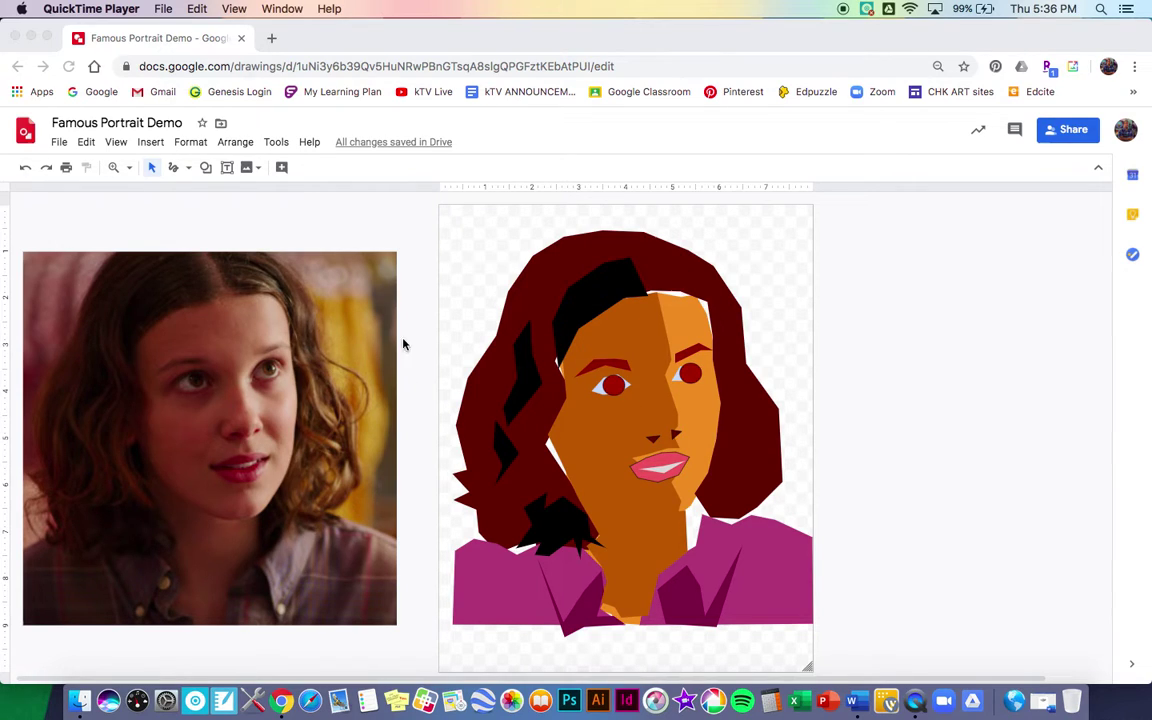
- Scribble a pale outline along the left eye and draw a polyline eye shape around the right iris
{"action": "left_click", "coordinate": [178, 172]}
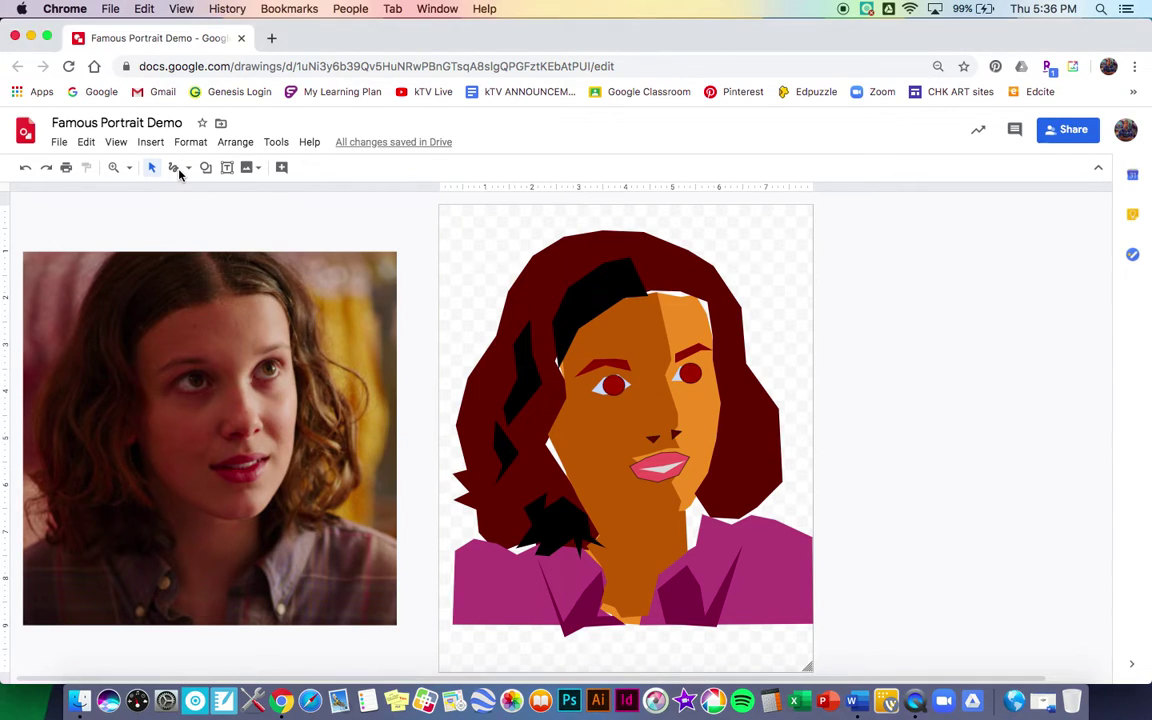
{"action": "left_click", "coordinate": [186, 170]}
{"action": "left_click", "coordinate": [207, 309]}
{"action": "left_click", "coordinate": [185, 172]}
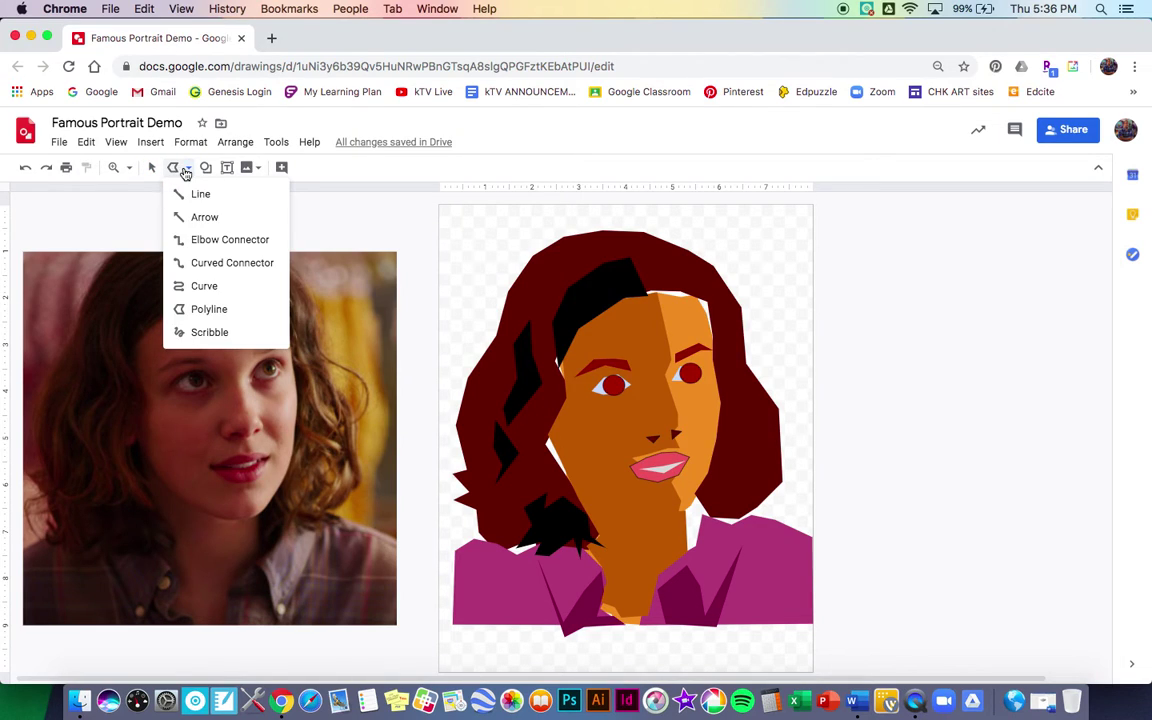
{"action": "left_click", "coordinate": [186, 334]}
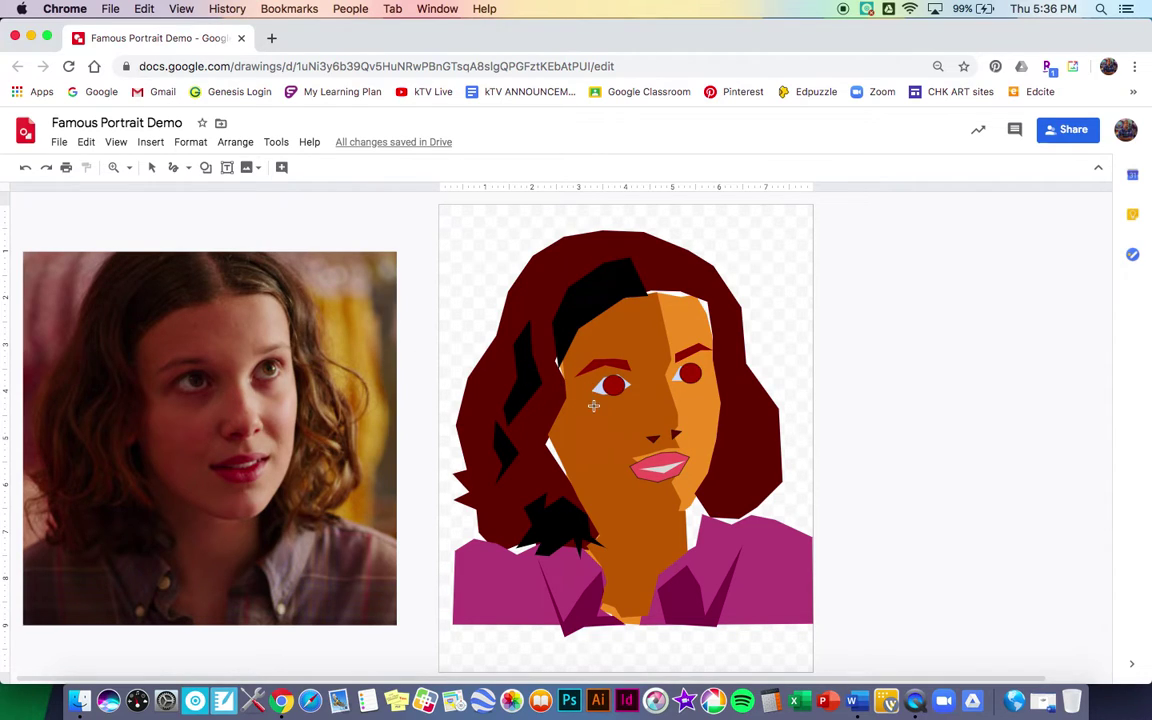
{"action": "mouse_move", "coordinate": [593, 390]}
{"action": "left_mouse_down"}
{"action": "mouse_move", "coordinate": [621, 377]}
{"action": "mouse_move", "coordinate": [632, 385]}
{"action": "left_mouse_up"}
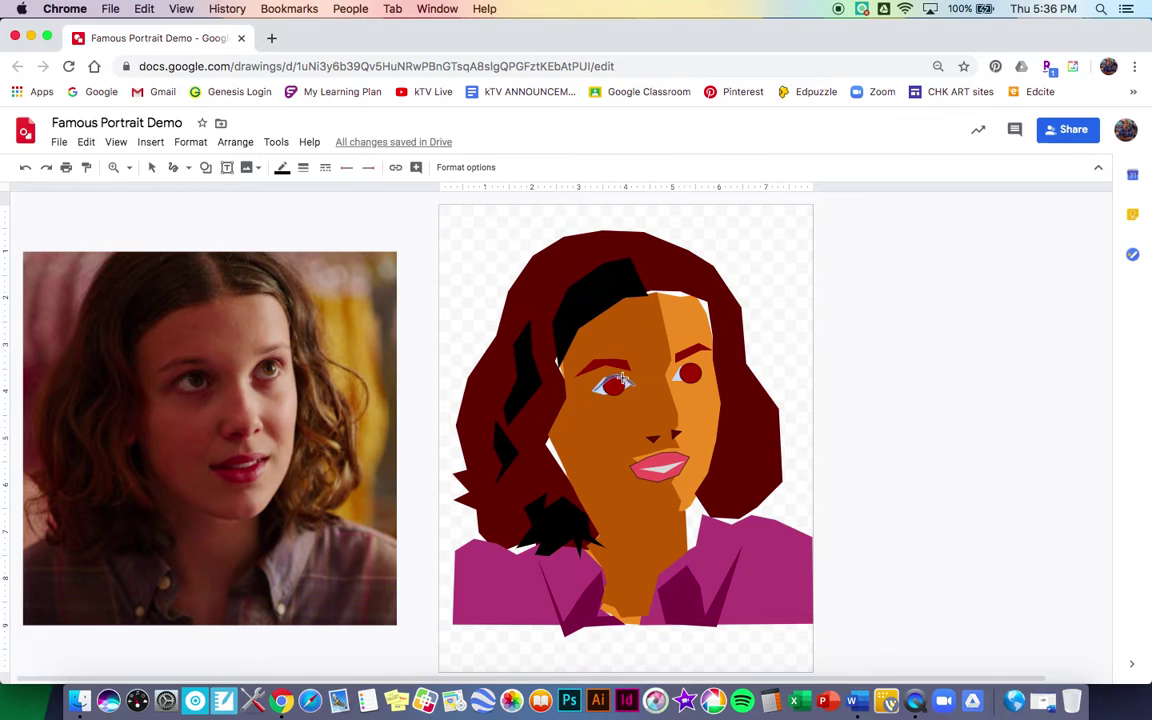
{"action": "left_click", "coordinate": [675, 377]}
{"action": "double_click", "coordinate": [703, 373]}
- Select both eye outline shapes and set their line weight to 3px
{"action": "left_click", "coordinate": [152, 168]}
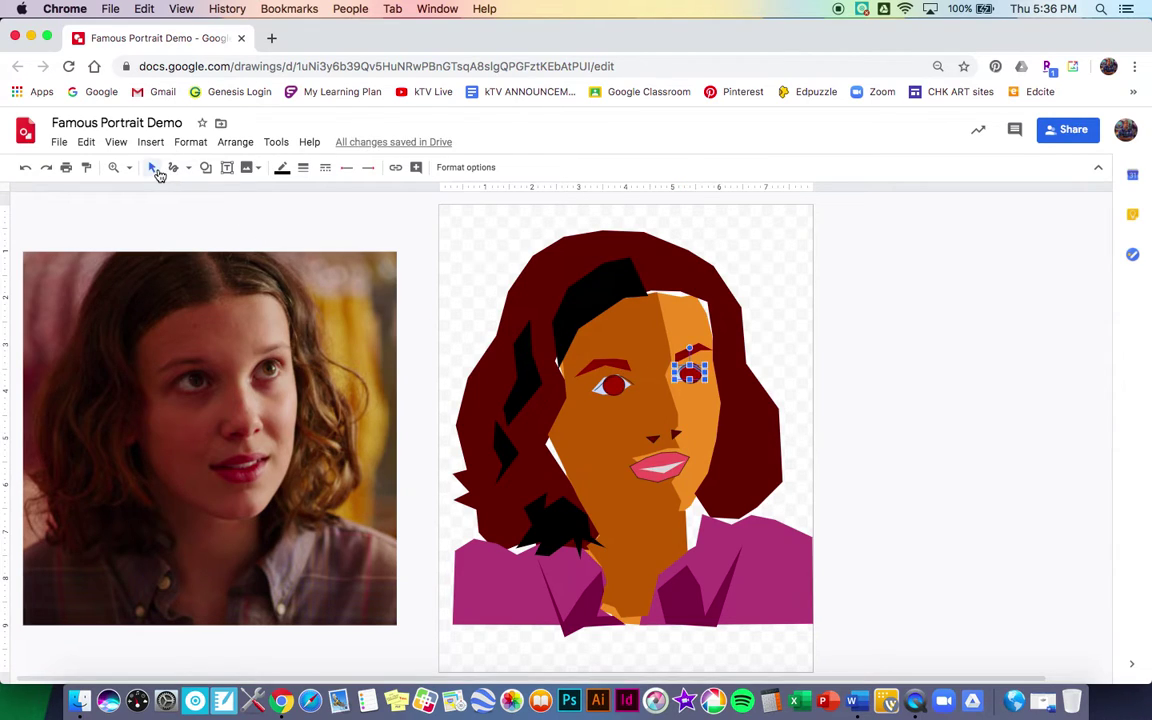
{"action": "left_click", "coordinate": [606, 382], "text": "shift"}
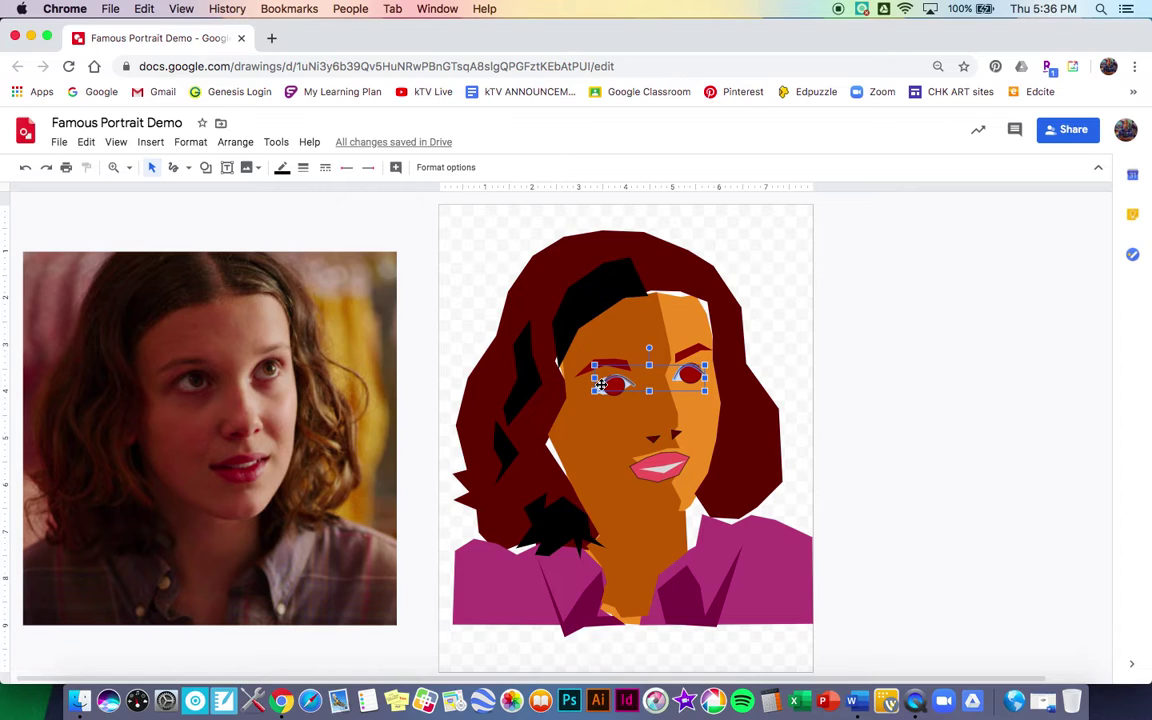
{"action": "left_click", "coordinate": [303, 170]}
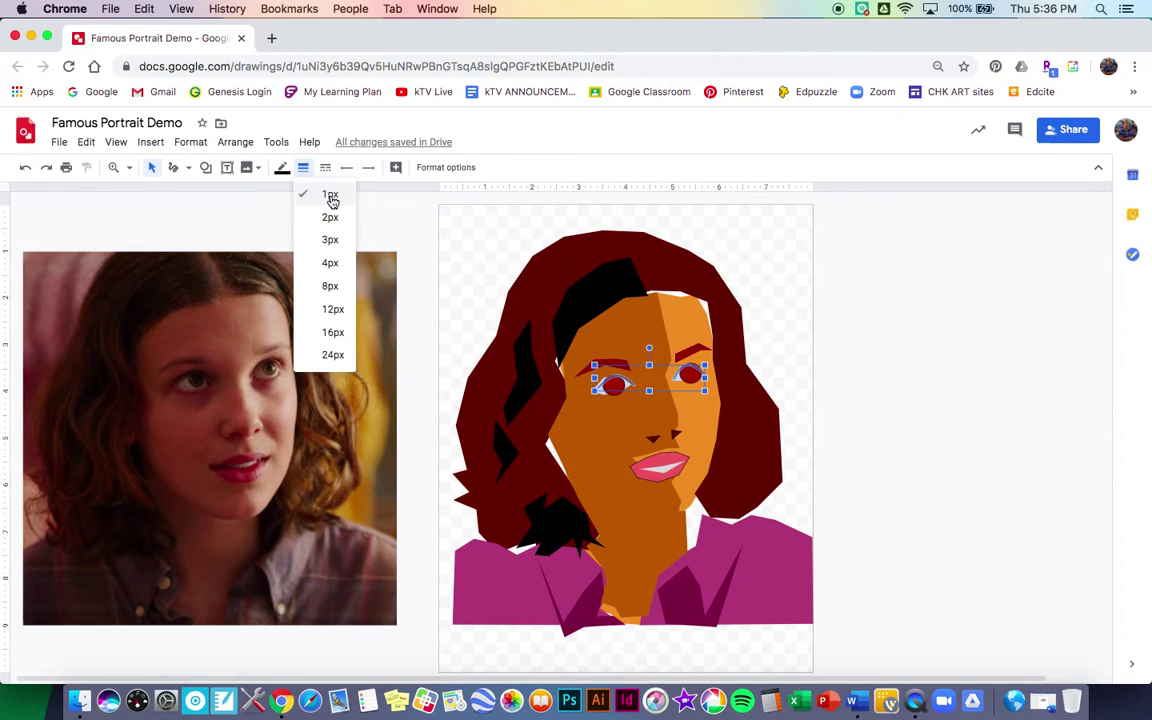
{"action": "left_click", "coordinate": [332, 242]}
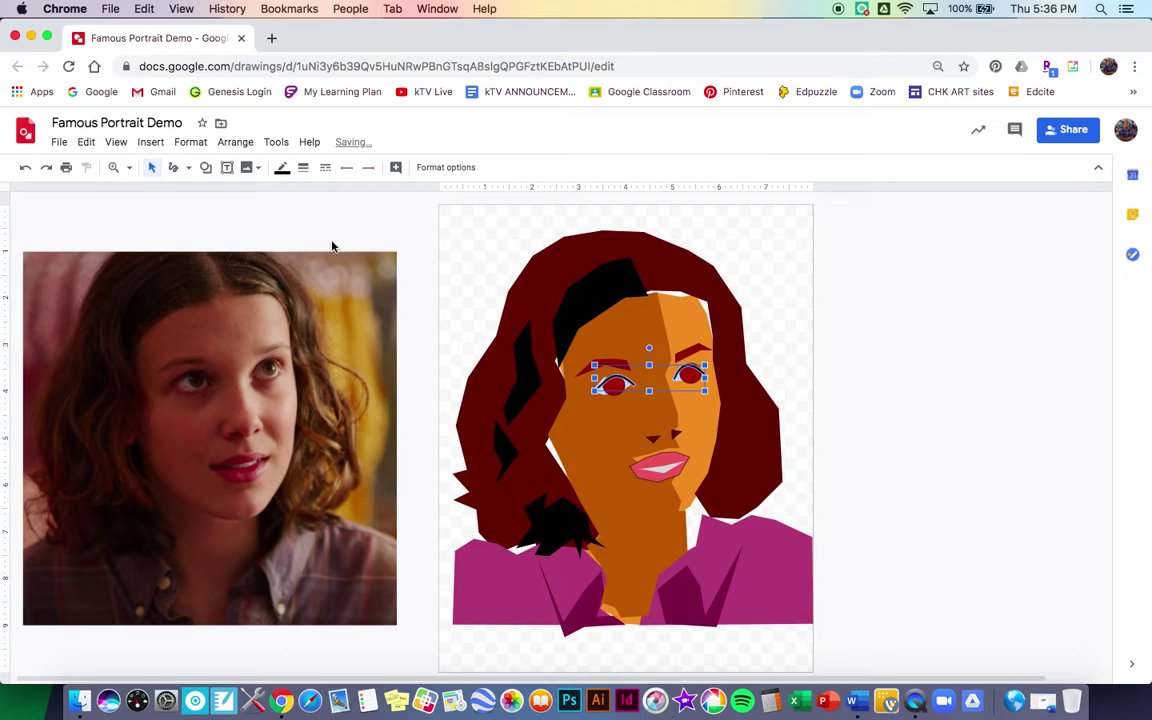
{"action": "left_click", "coordinate": [812, 337]}
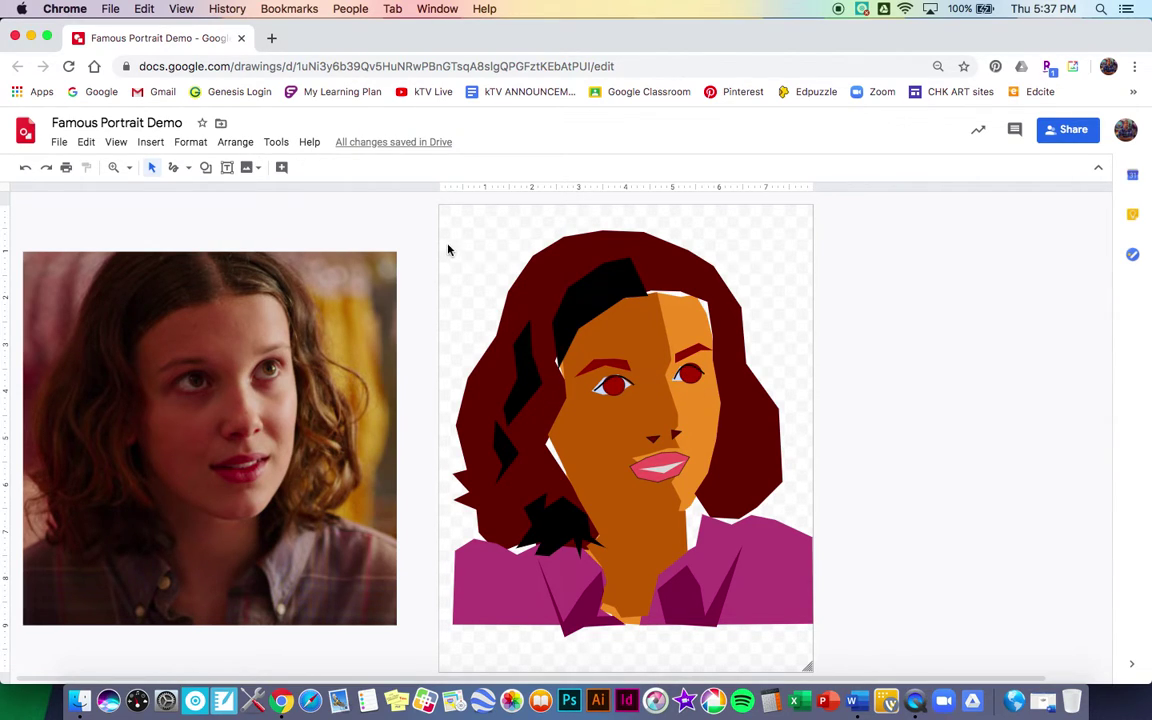
- Draw a small oval just beneath the portrait's left eye
{"action": "left_click", "coordinate": [207, 168]}
{"action": "mouse_move", "coordinate": [244, 198]}
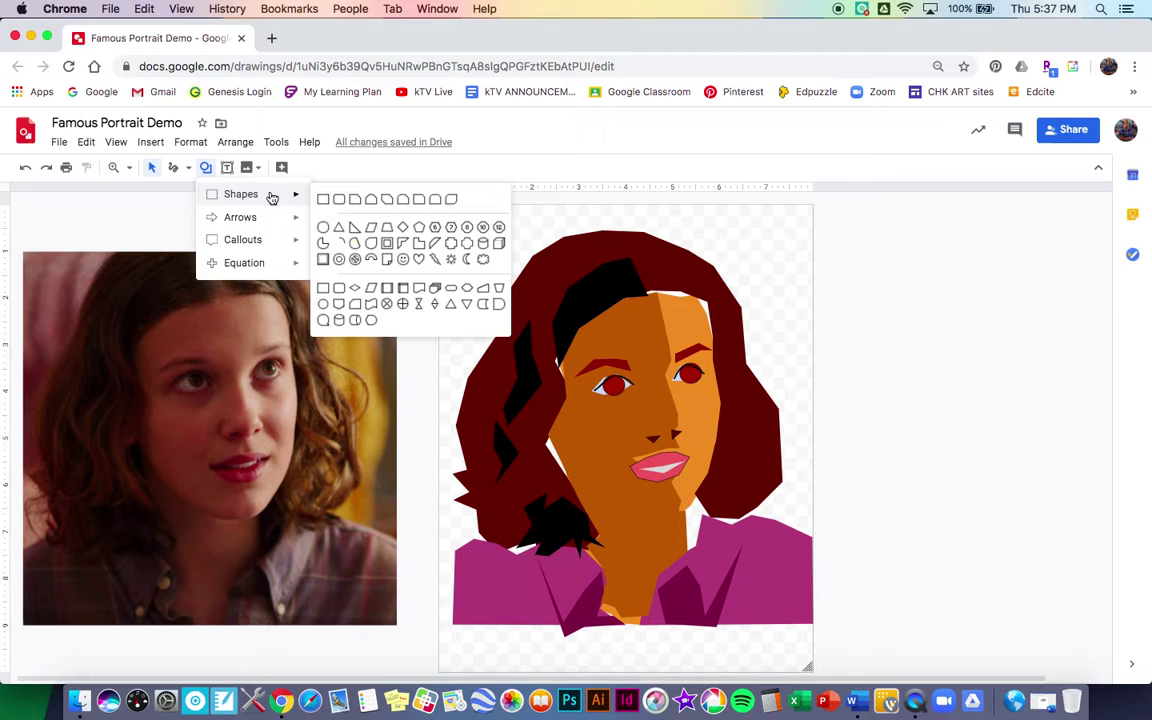
{"action": "left_click", "coordinate": [325, 230]}
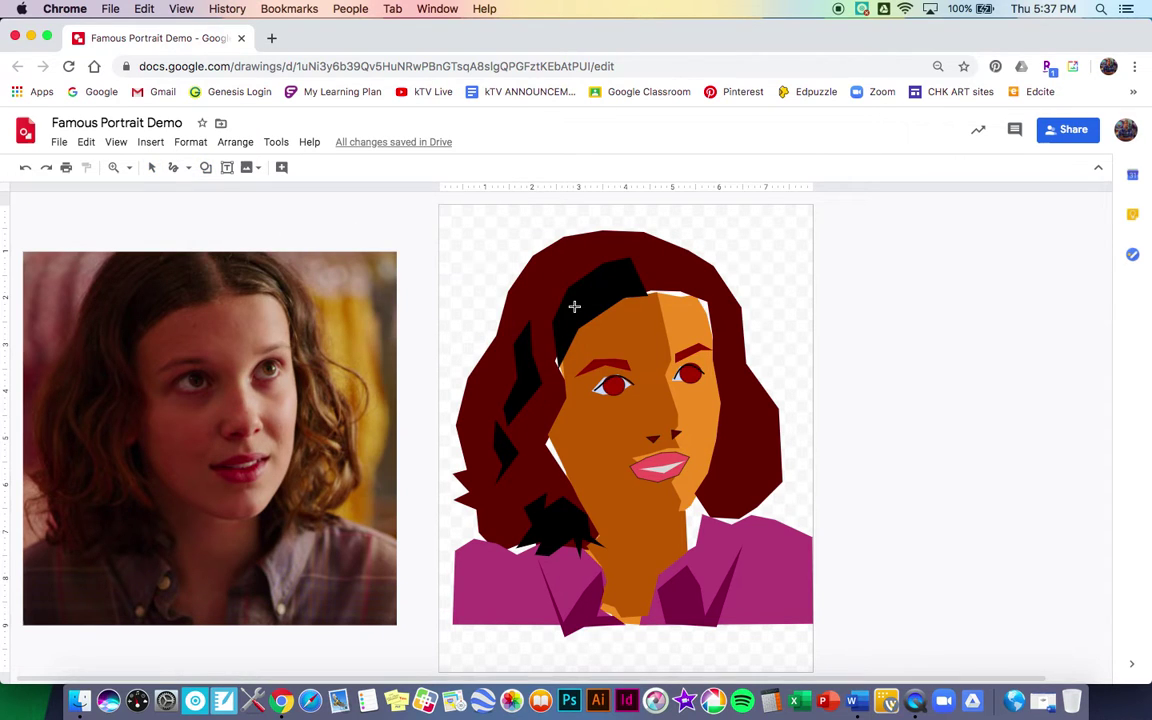
{"action": "scroll", "coordinate": [615, 397], "scroll_direction": "up", "scroll_amount": 10}
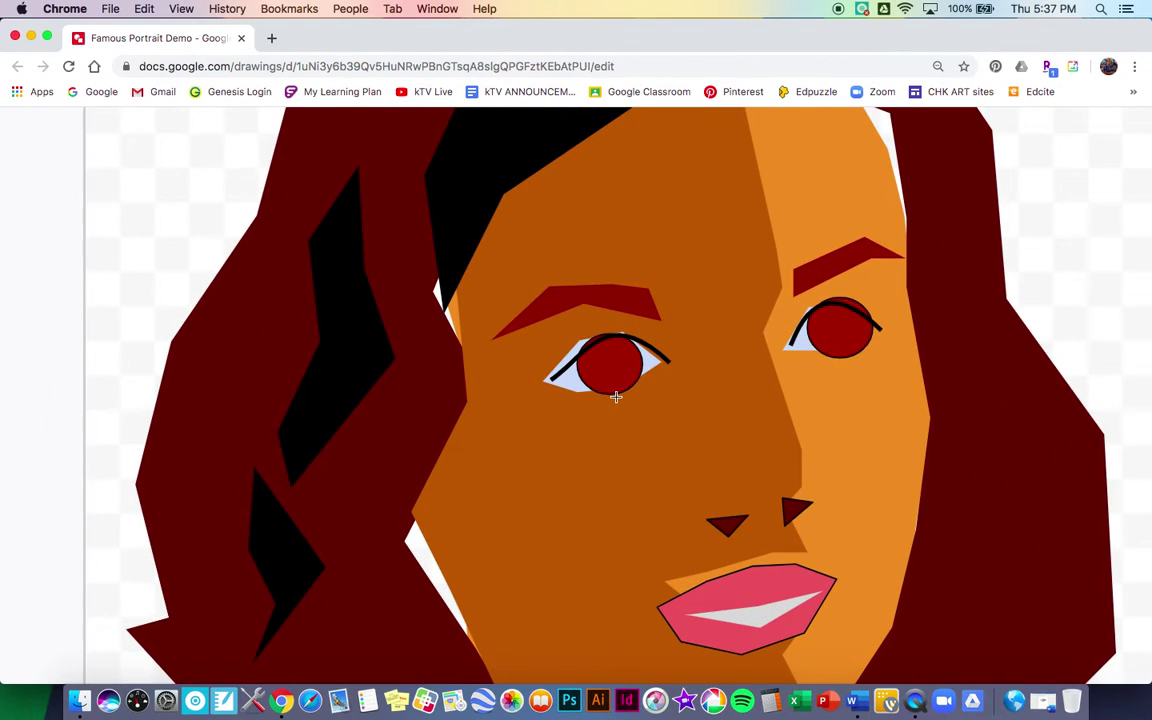
{"action": "left_click_drag", "start_coordinate": [568, 442], "coordinate": [588, 425]}
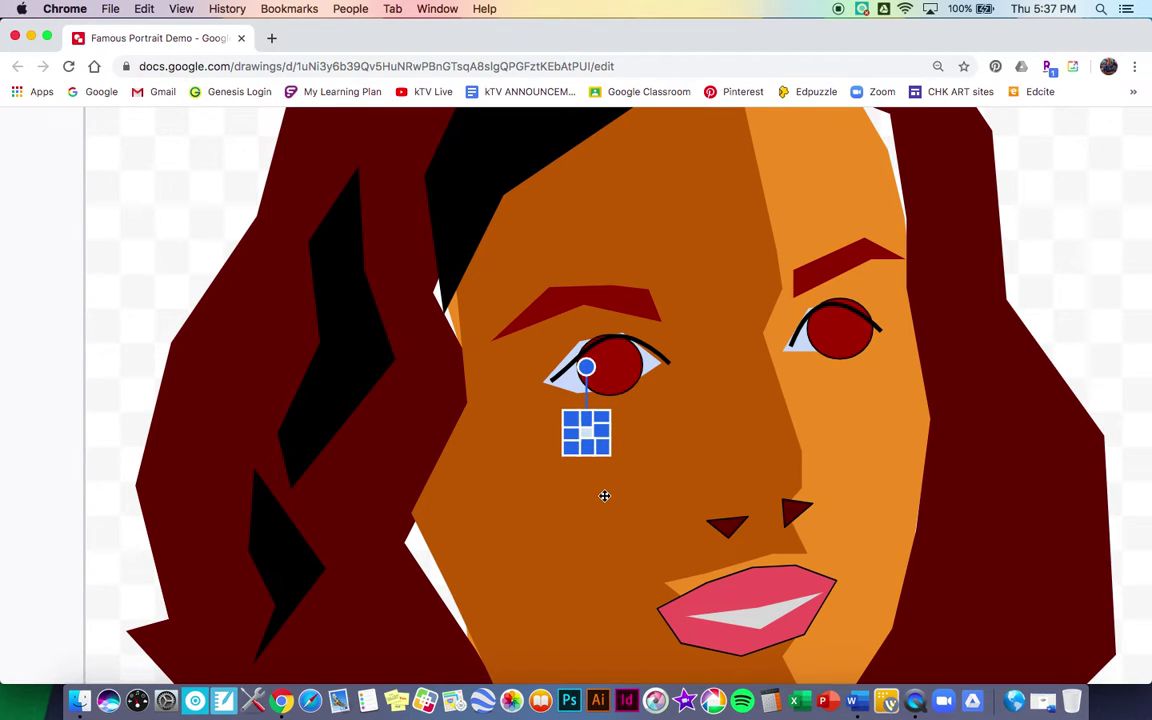
- Duplicate the small circle, reset the page zoom, and move one circle onto each iris
{"action": "key", "text": "super+c"}
{"action": "key", "text": "super+minus"}
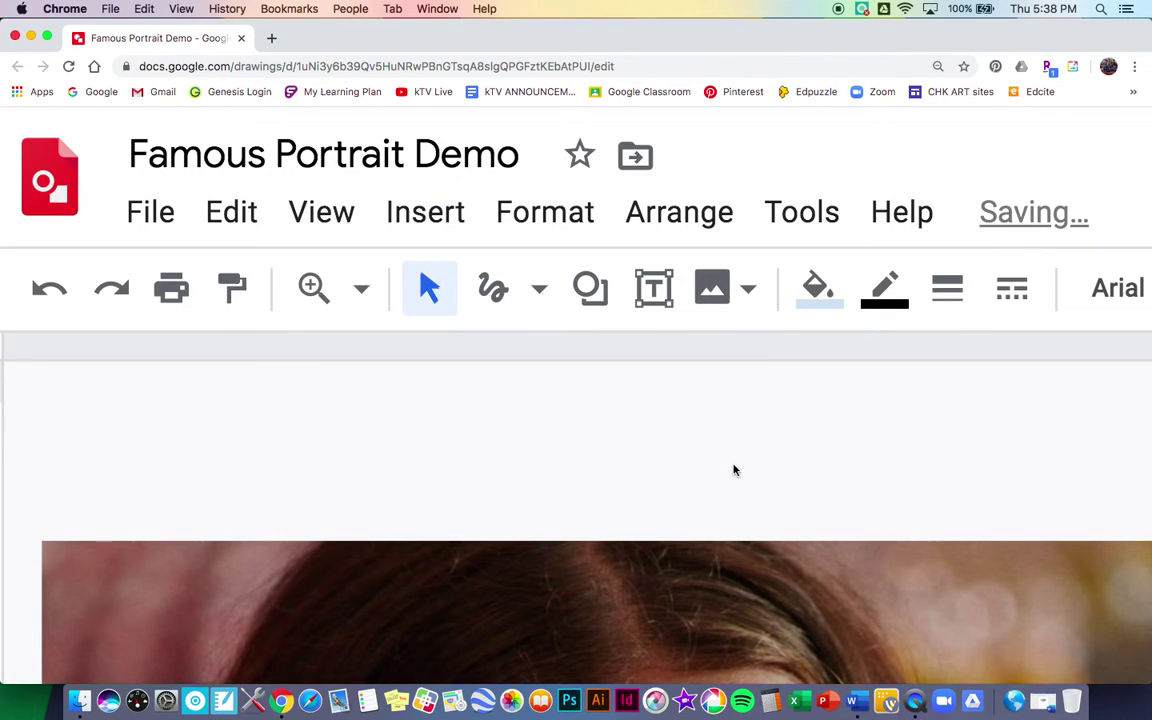
{"action": "key", "text": "super+0"}
{"action": "scroll", "coordinate": [674, 442], "scroll_direction": "up", "scroll_amount": 5}
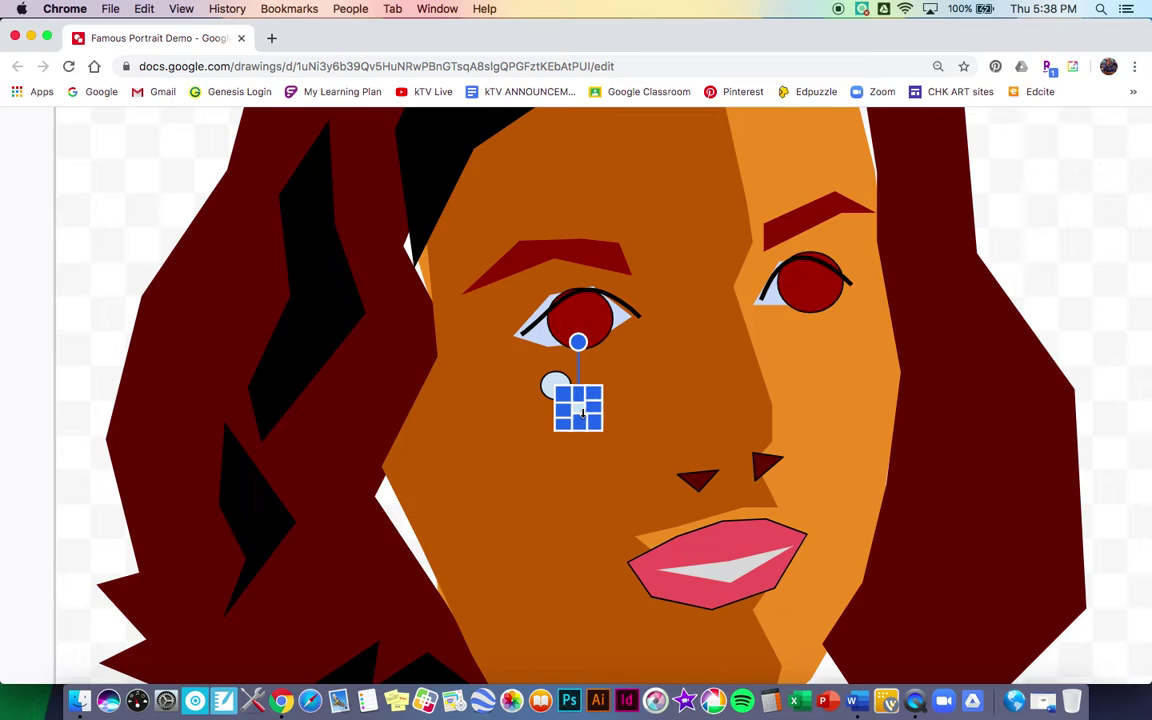
{"action": "left_click", "coordinate": [586, 560]}
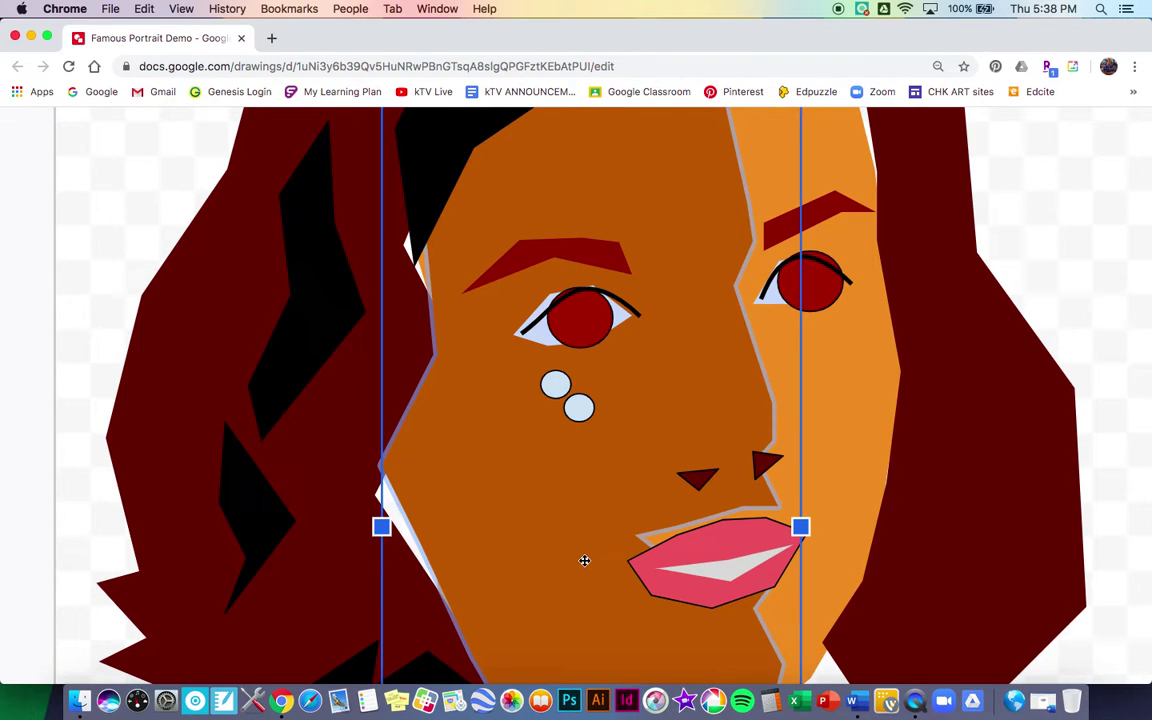
{"action": "left_click", "coordinate": [557, 385]}
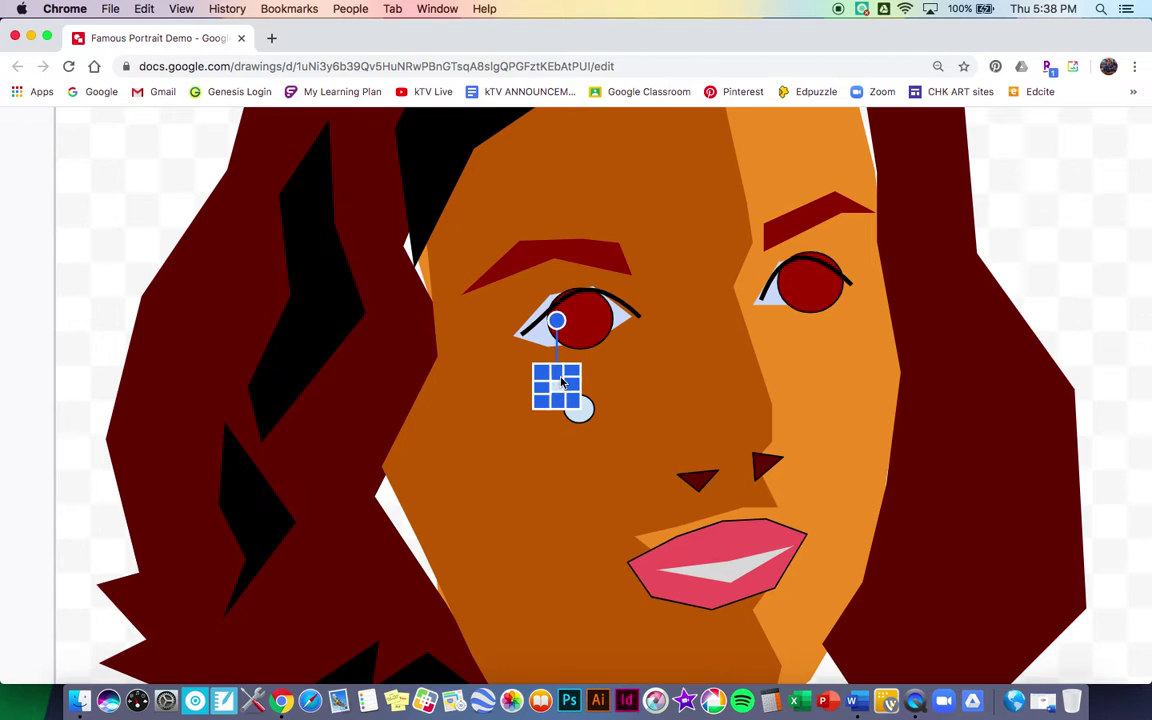
{"action": "left_click_drag", "start_coordinate": [557, 390], "coordinate": [583, 322]}
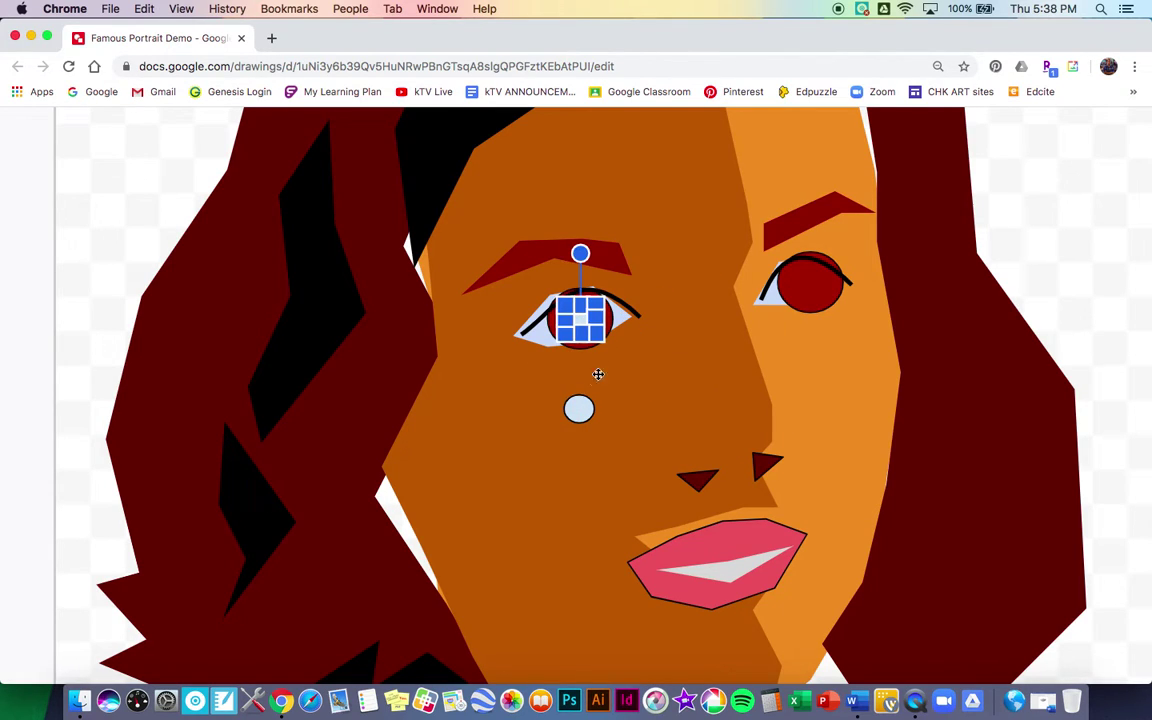
{"action": "left_click_drag", "start_coordinate": [579, 406], "coordinate": [811, 278]}
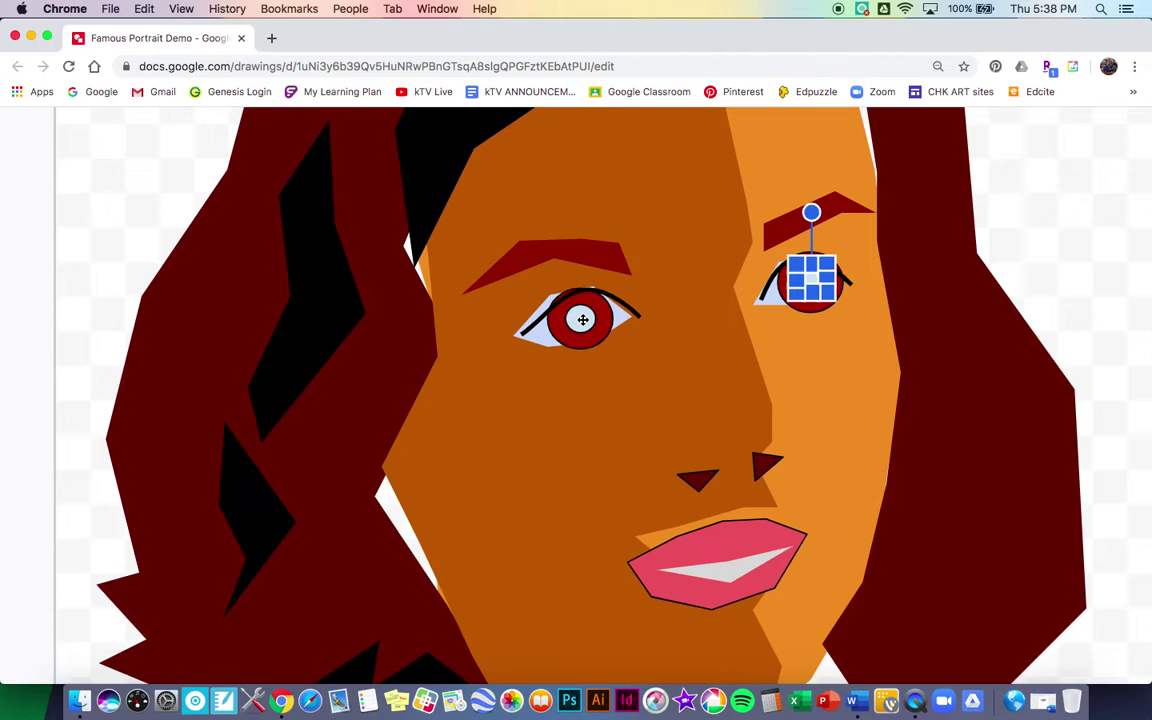
{"action": "left_click", "coordinate": [583, 319], "text": "shift"}
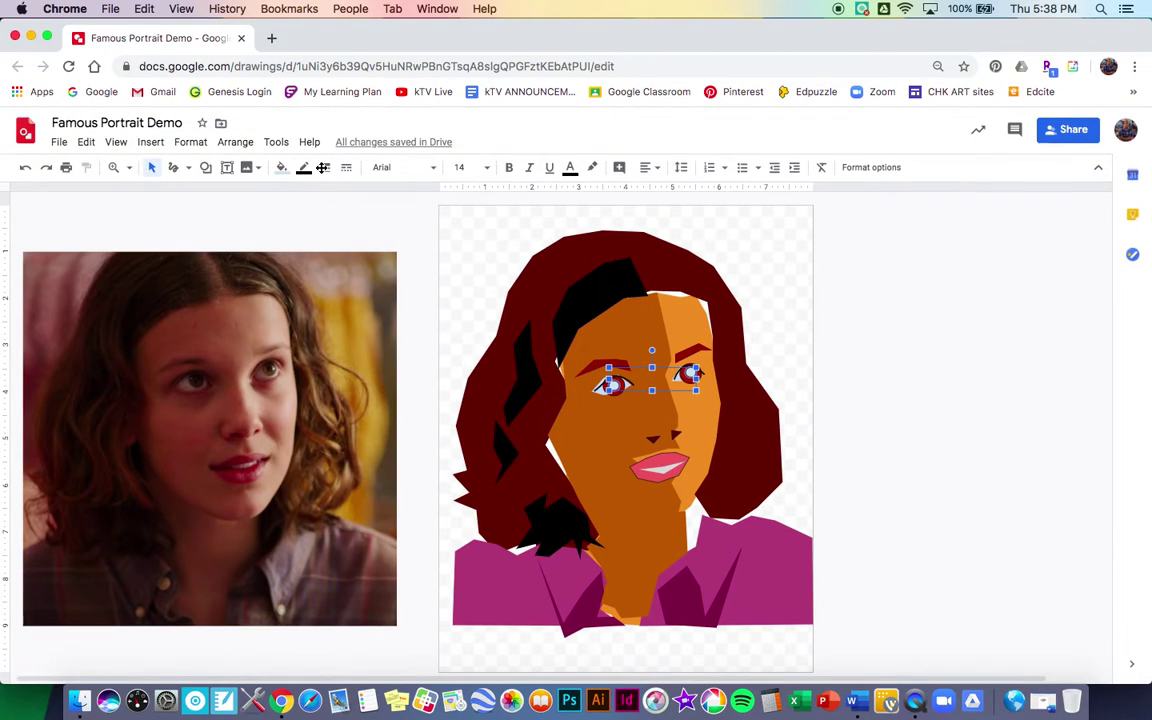
- Fill both pupil circles black, then zoom back out to the whole portrait
{"action": "left_click", "coordinate": [283, 170]}
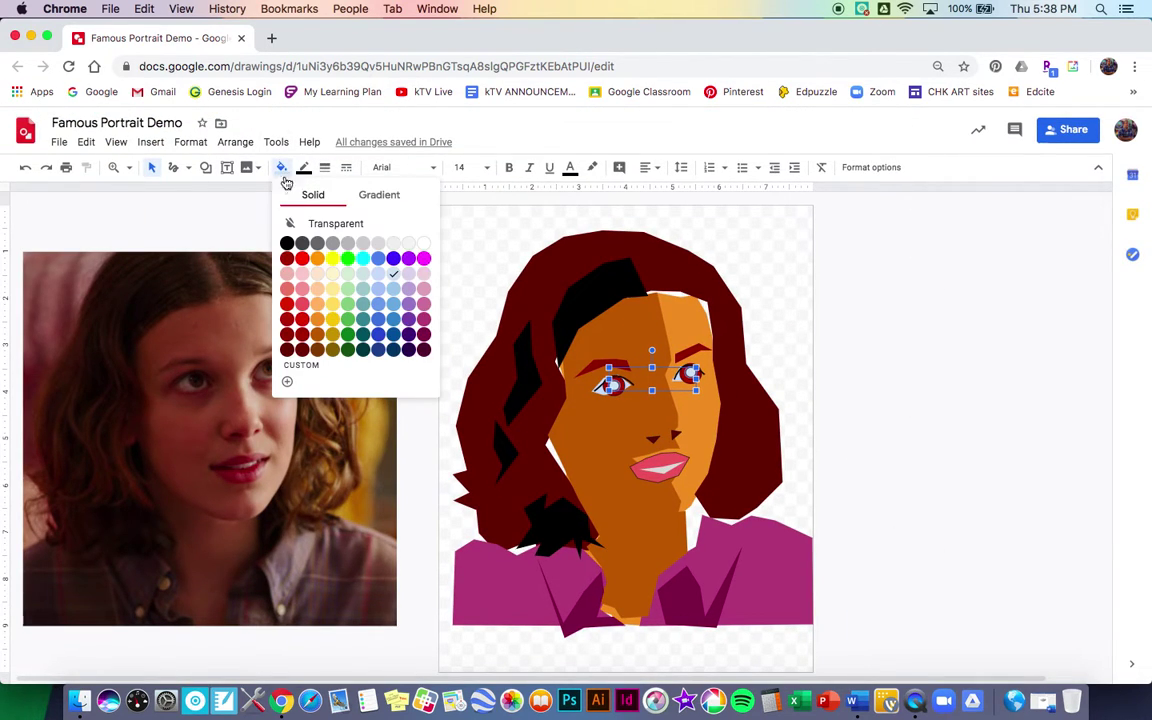
{"action": "left_click", "coordinate": [288, 244]}
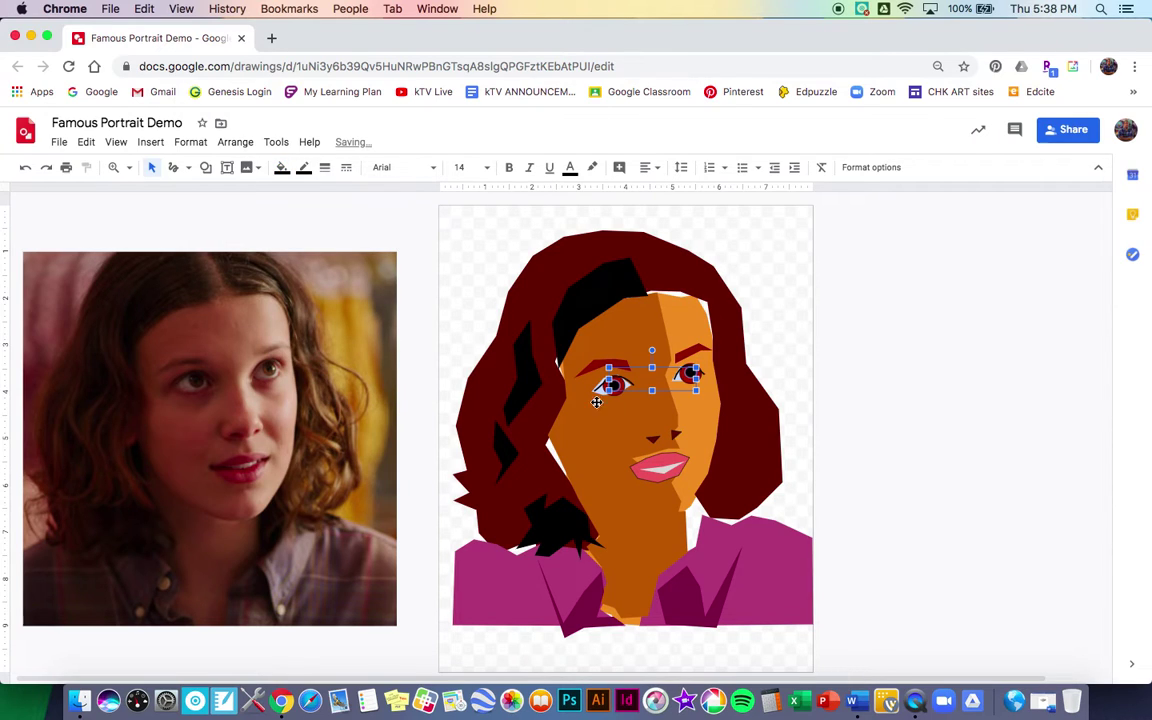
{"action": "left_click", "coordinate": [608, 443]}
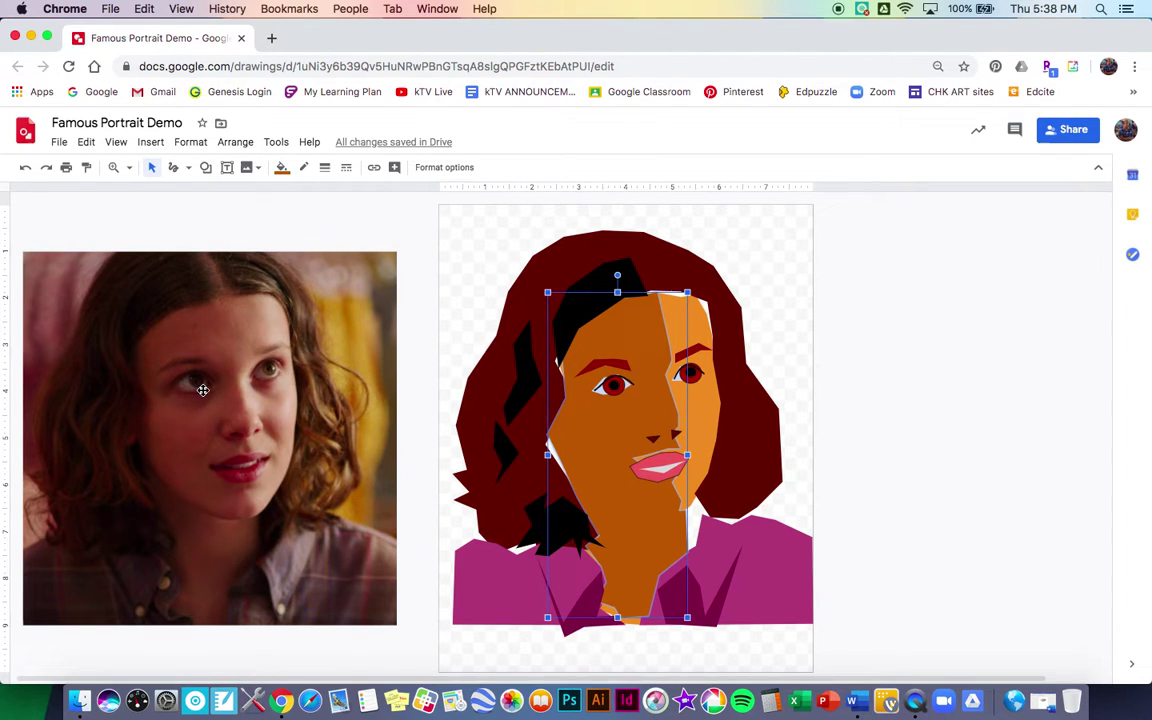
{"action": "scroll", "coordinate": [202, 390], "scroll_direction": "up", "scroll_amount": 10}
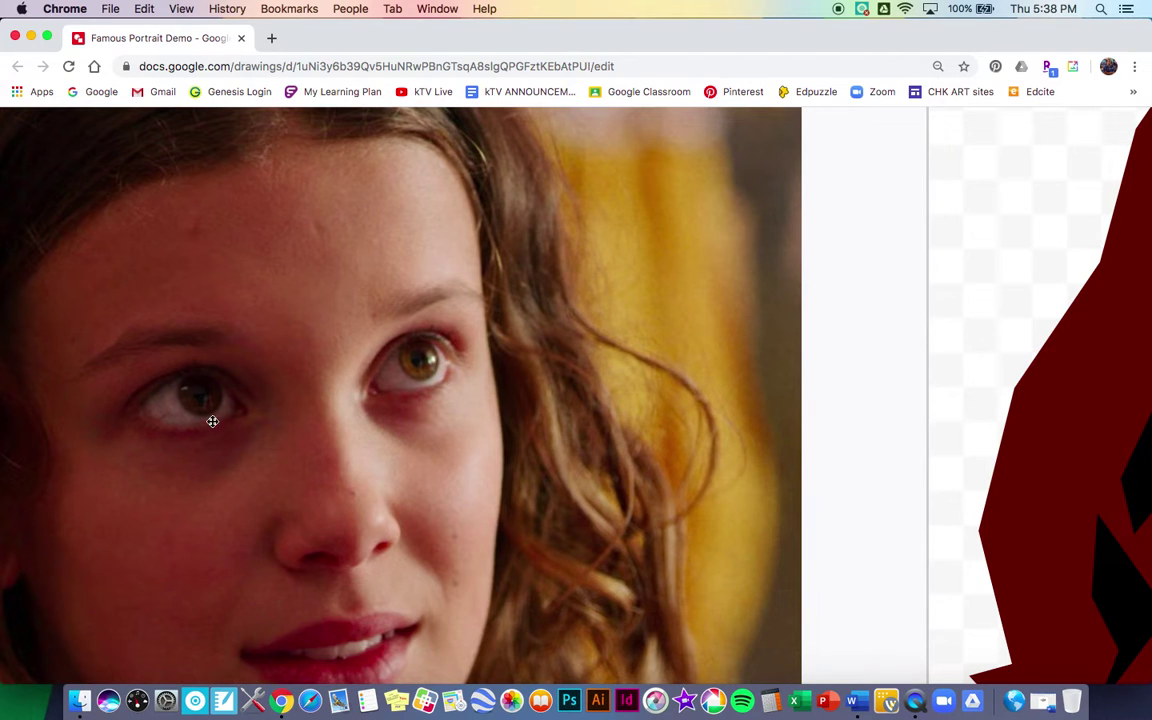
{"action": "key", "text": "super+alt+minus"}
{"action": "key", "text": "Escape"}
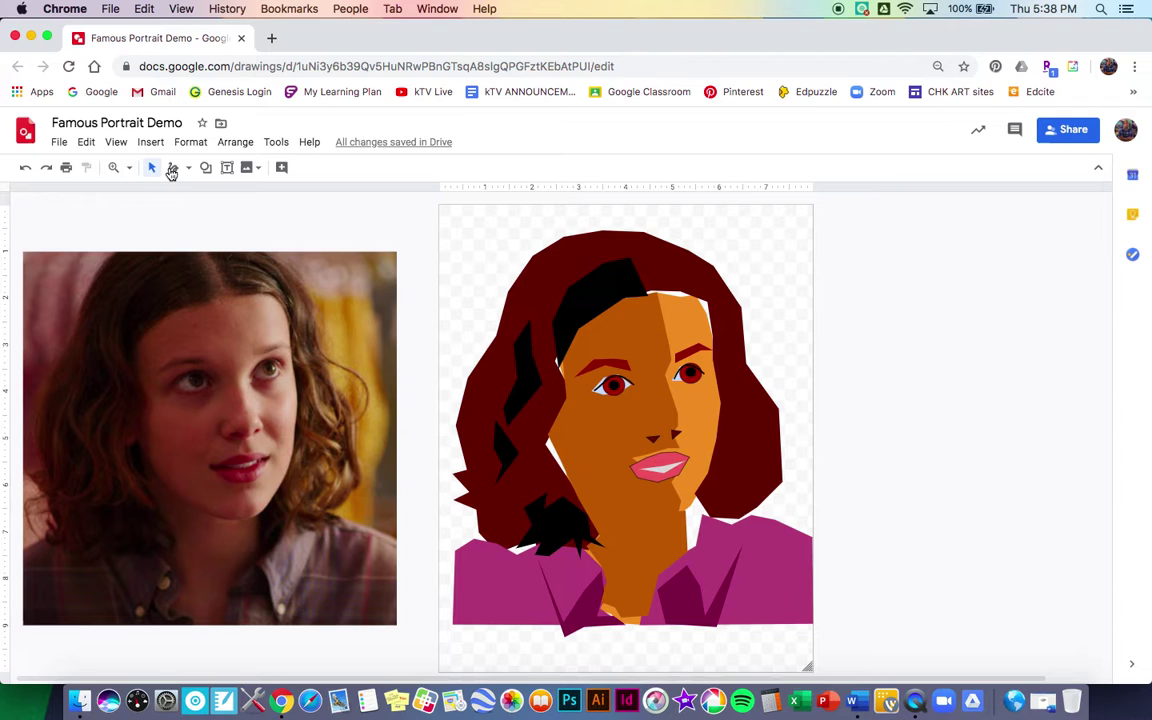
- Draw a tiny oval highlight dot over the right pupil
{"action": "left_click", "coordinate": [205, 167]}
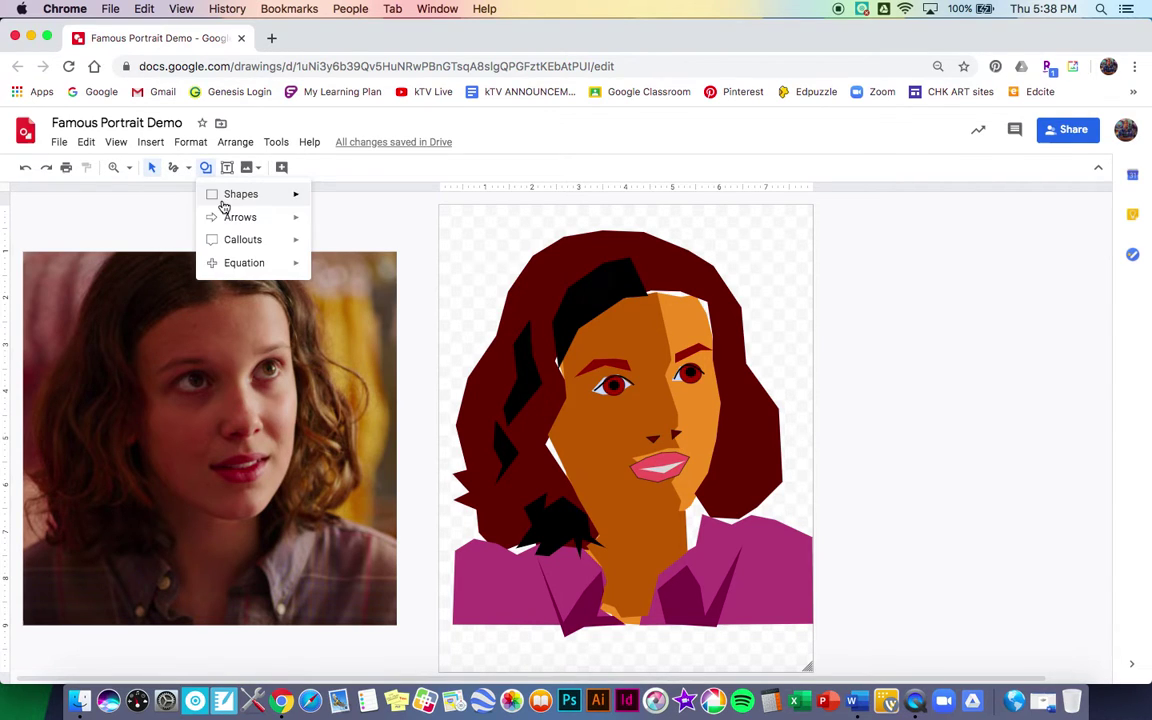
{"action": "mouse_move", "coordinate": [280, 195]}
{"action": "left_click", "coordinate": [323, 227]}
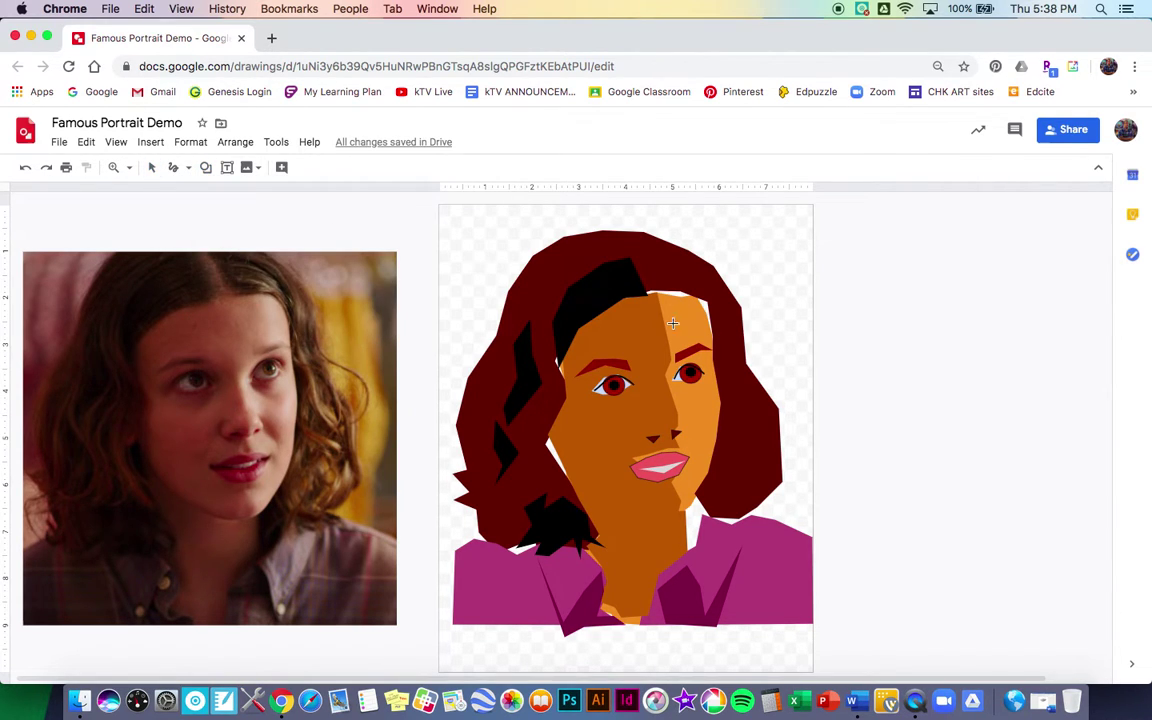
{"action": "scroll", "coordinate": [721, 371], "scroll_direction": "up", "scroll_amount": 5}
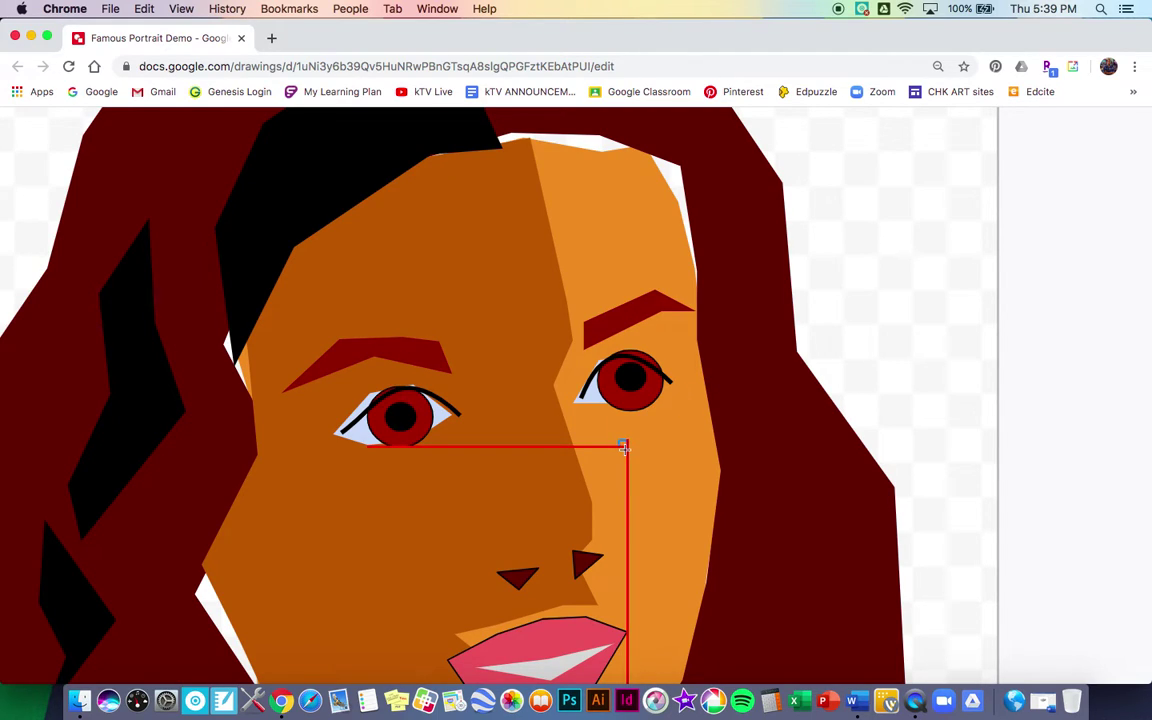
{"action": "left_click_drag", "start_coordinate": [624, 448], "coordinate": [626, 453]}
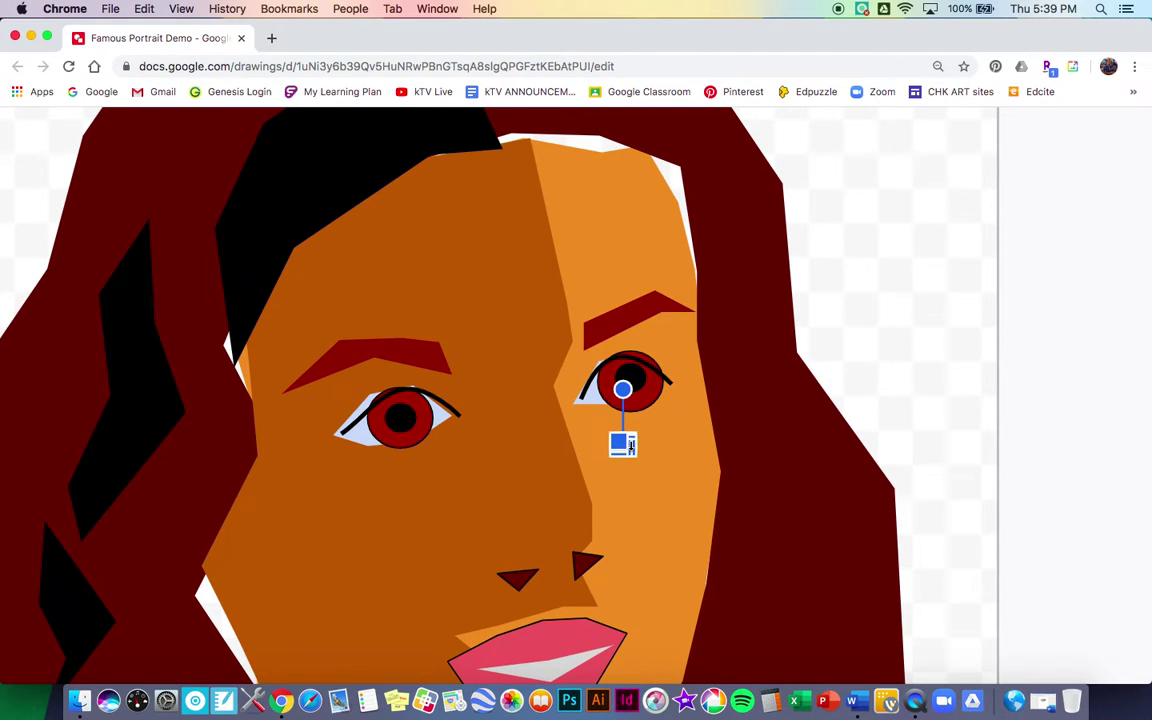
{"action": "scroll", "coordinate": [630, 446], "scroll_direction": "up", "scroll_amount": 10}
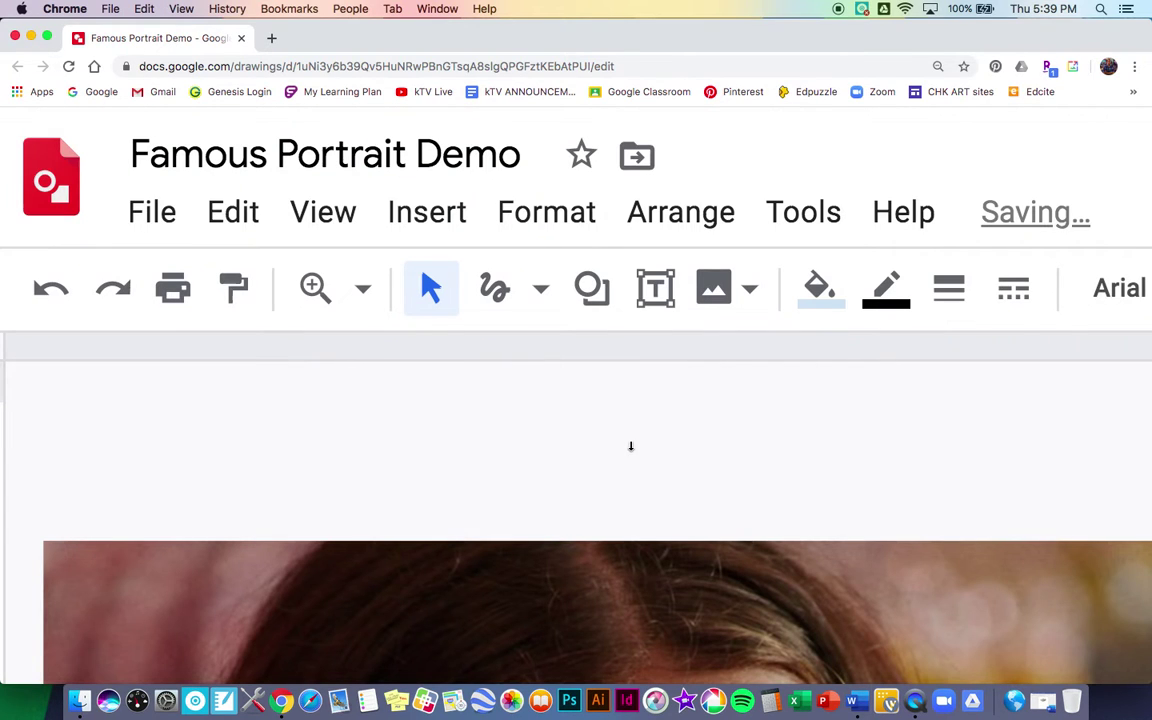
{"action": "scroll", "coordinate": [630, 446], "scroll_direction": "down", "scroll_amount": 5}
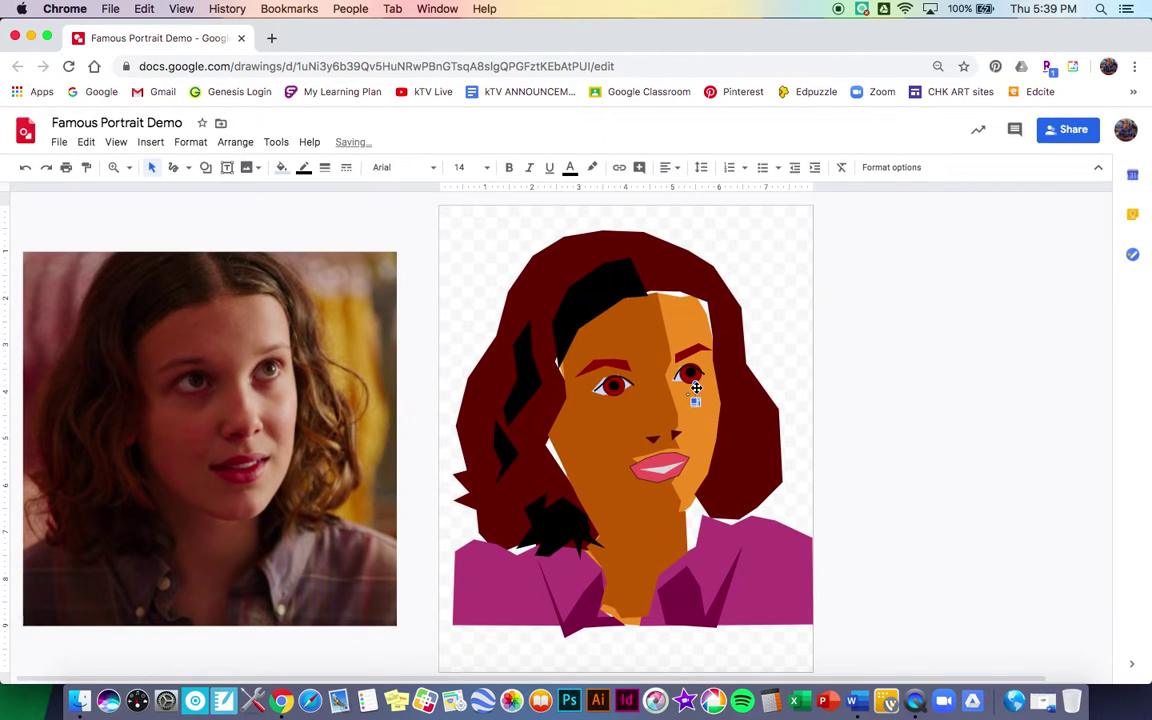
{"action": "scroll", "coordinate": [694, 395], "scroll_direction": "up", "scroll_amount": 5}
{"action": "scroll", "coordinate": [696, 387], "scroll_direction": "up", "scroll_amount": 2}
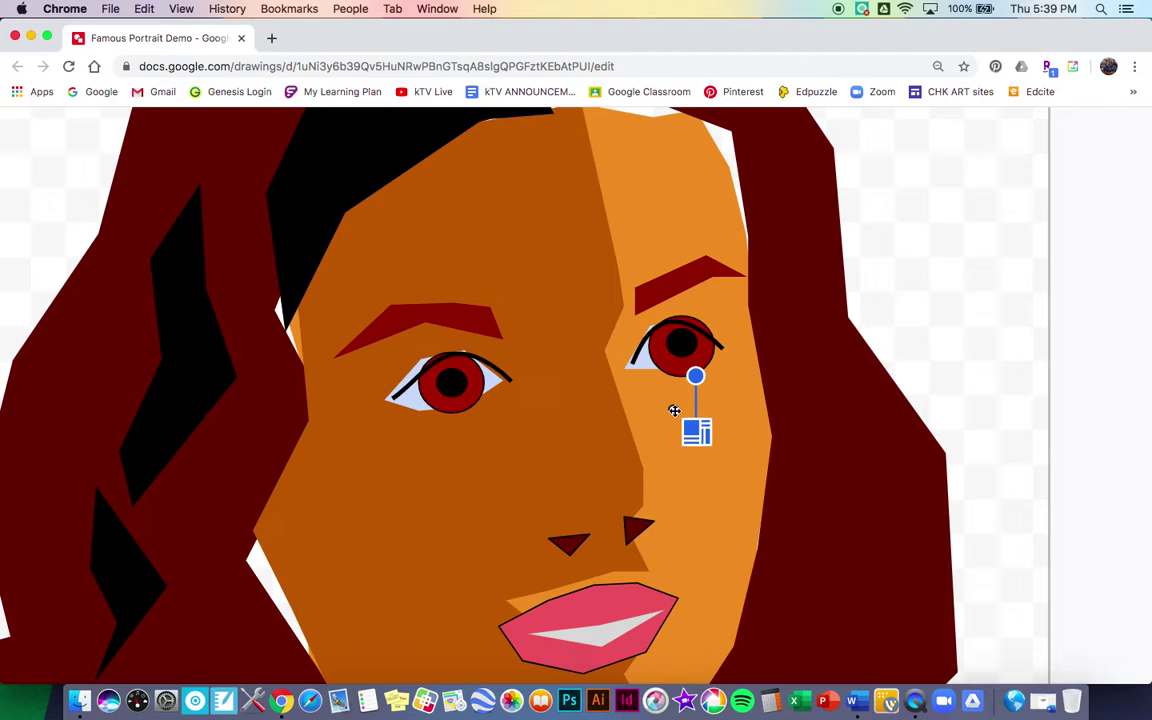
- Position highlight dots on the right and left eyes, undoing an accidental stretch
{"action": "left_click_drag", "start_coordinate": [674, 409], "coordinate": [506, 390]}
{"action": "key", "text": "super+z"}
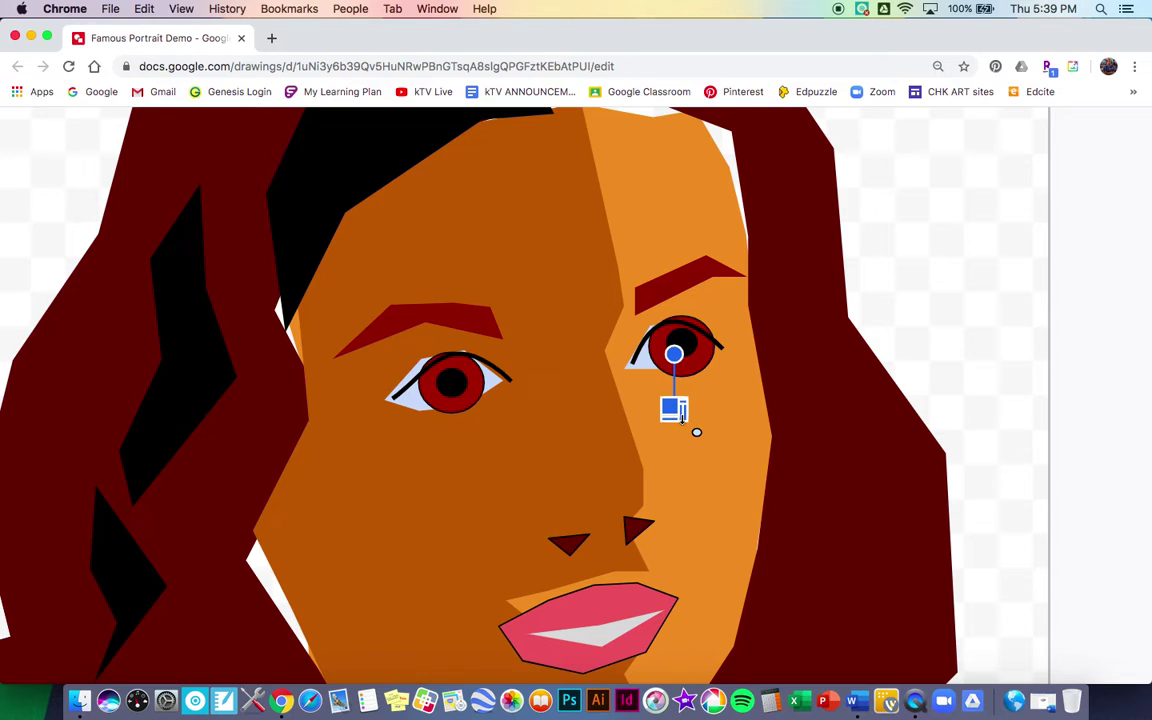
{"action": "left_click_drag", "start_coordinate": [698, 433], "coordinate": [692, 344]}
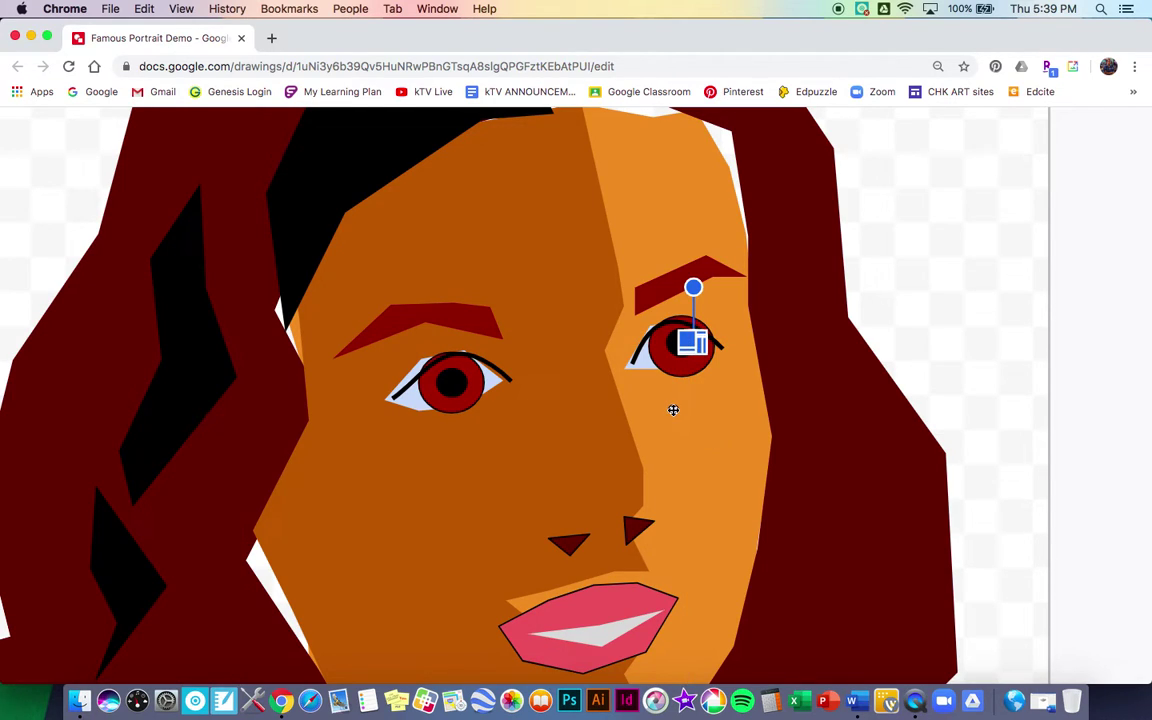
{"action": "left_click_drag", "start_coordinate": [674, 410], "coordinate": [460, 376]}
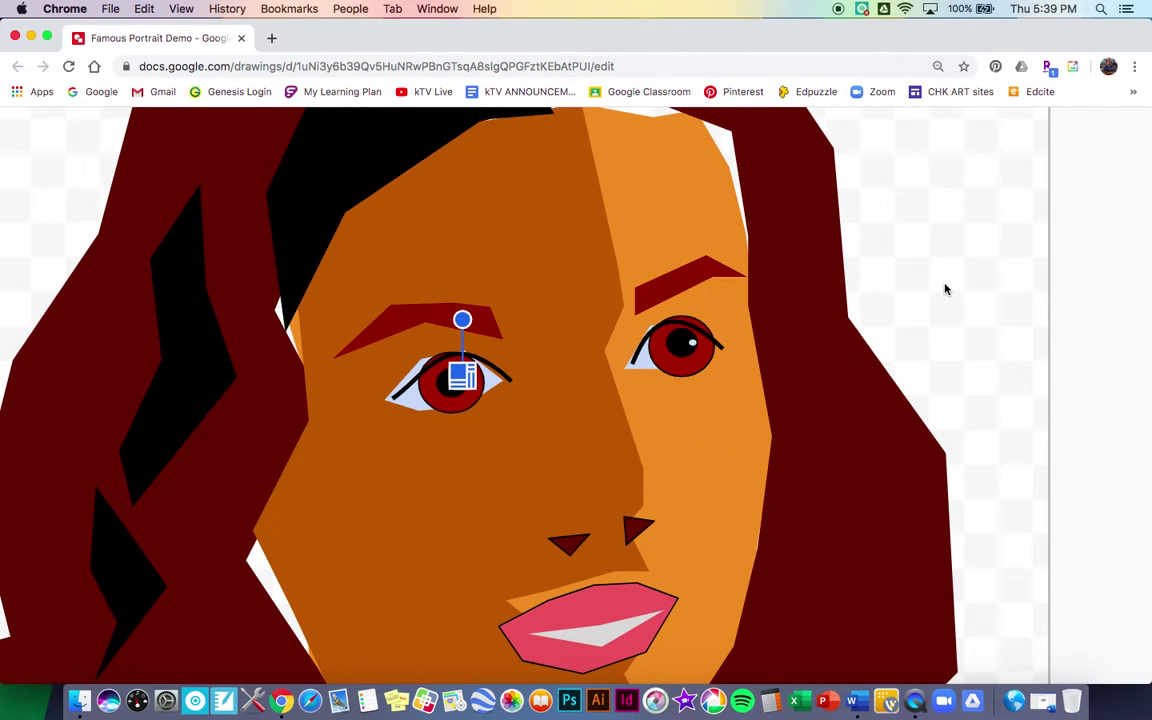
{"action": "left_click", "coordinate": [920, 315]}
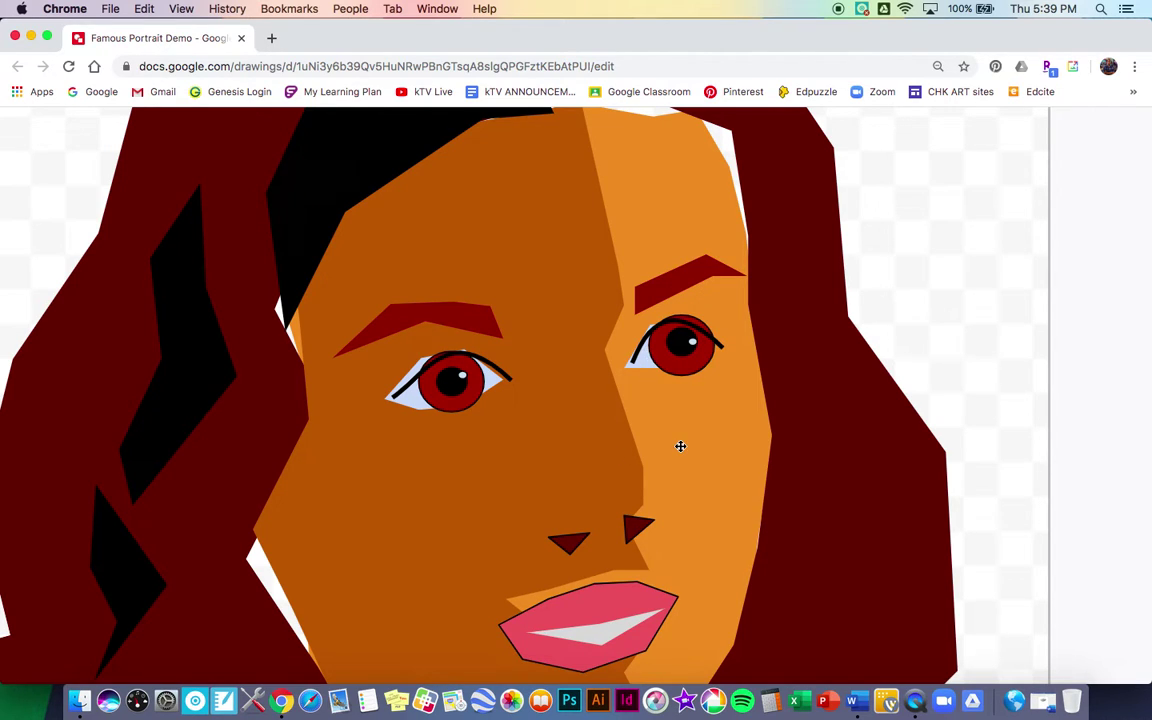
{"action": "scroll", "coordinate": [525, 431], "scroll_direction": "down", "scroll_amount": 3}
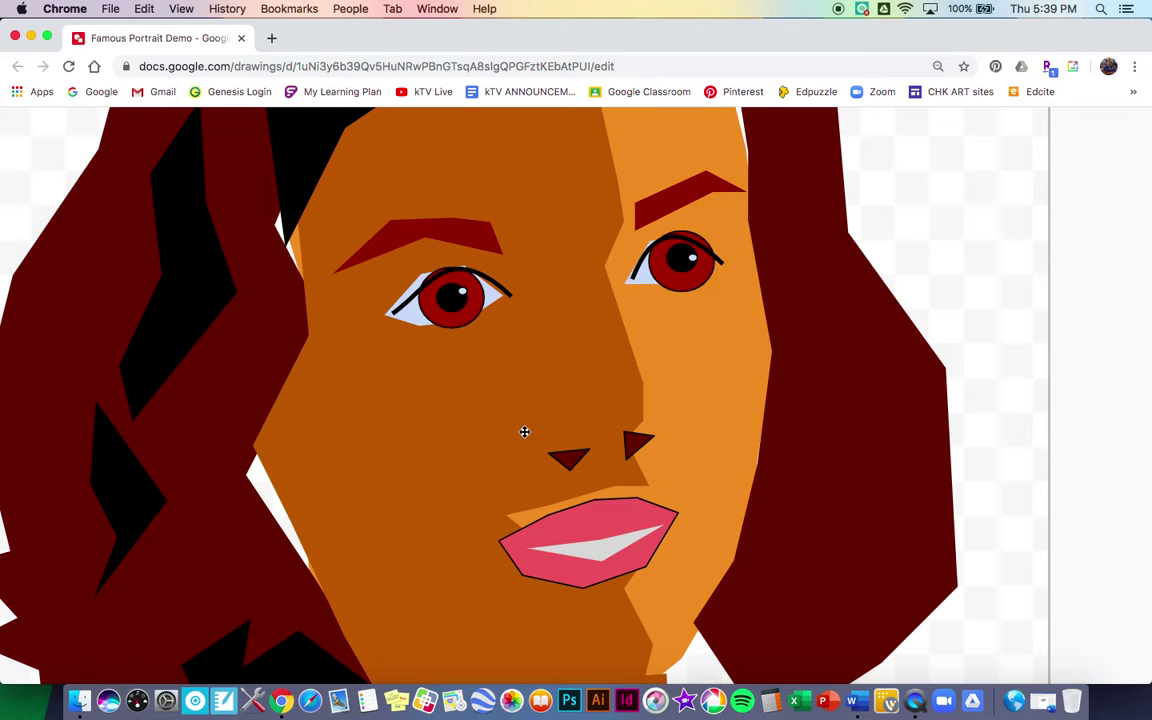
{"action": "scroll", "coordinate": [525, 431], "scroll_direction": "down", "scroll_amount": 3}
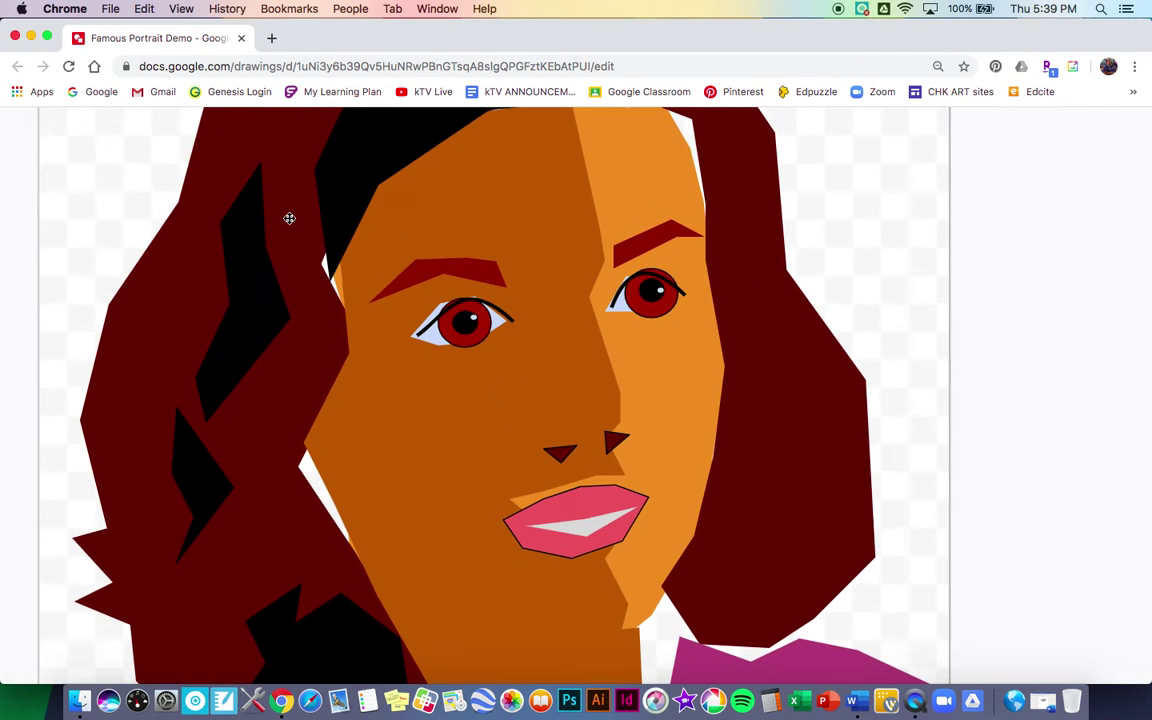
{"action": "scroll", "coordinate": [289, 218], "scroll_direction": "down", "scroll_amount": 3}
{"action": "scroll", "coordinate": [289, 218], "scroll_direction": "down", "scroll_amount": 5}
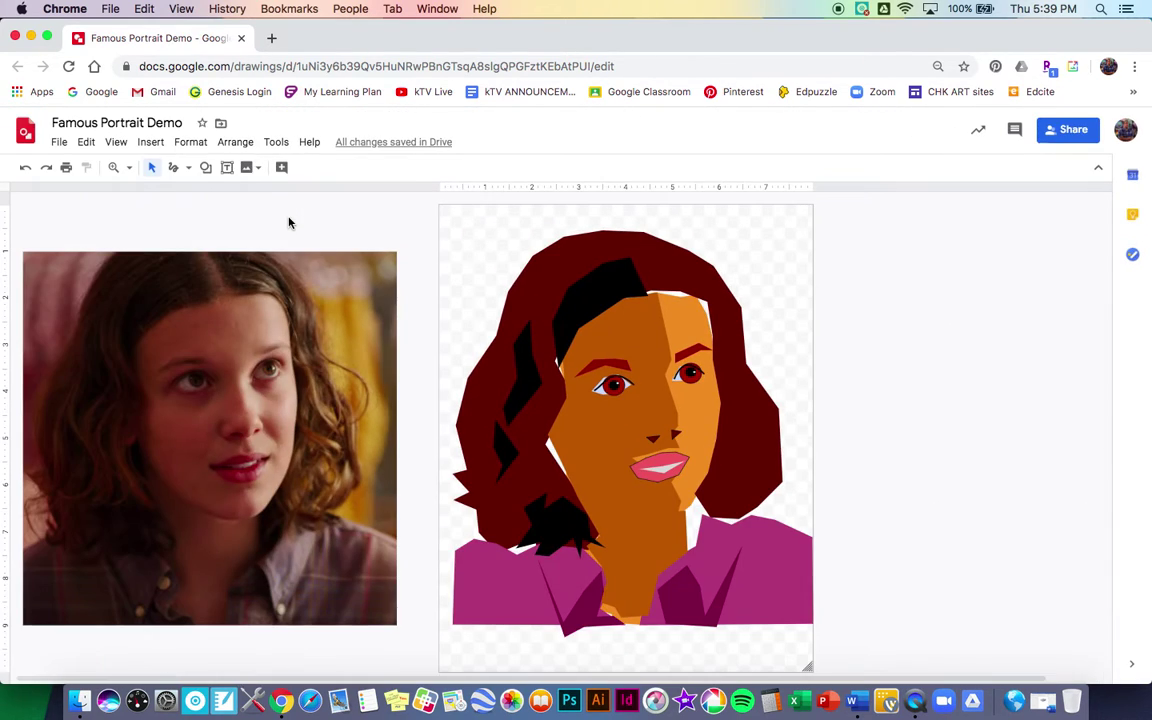
- Scribble lash strokes along the left eye's corner and above the right eye
{"action": "left_click", "coordinate": [174, 168]}
{"action": "left_click", "coordinate": [186, 170]}
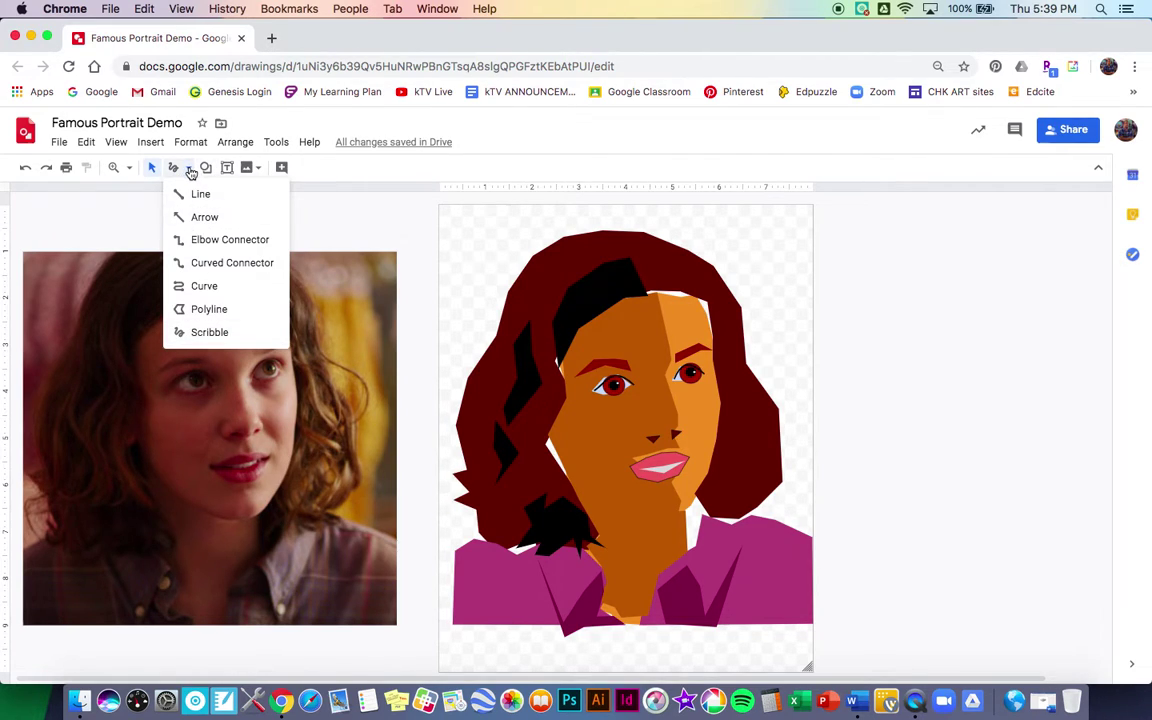
{"action": "left_click", "coordinate": [191, 172]}
{"action": "scroll", "coordinate": [616, 386], "scroll_direction": "up", "scroll_amount": 5}
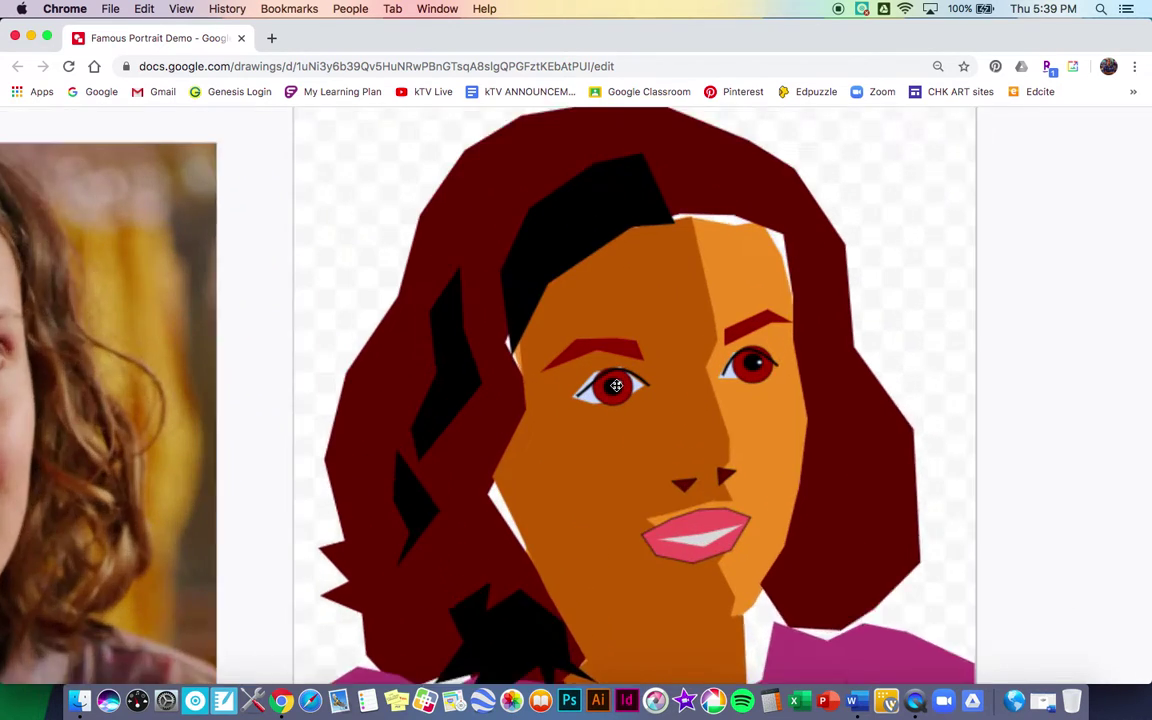
{"action": "scroll", "coordinate": [616, 386], "scroll_direction": "up", "scroll_amount": 2}
{"action": "scroll", "coordinate": [283, 301], "scroll_direction": "down", "scroll_amount": 5}
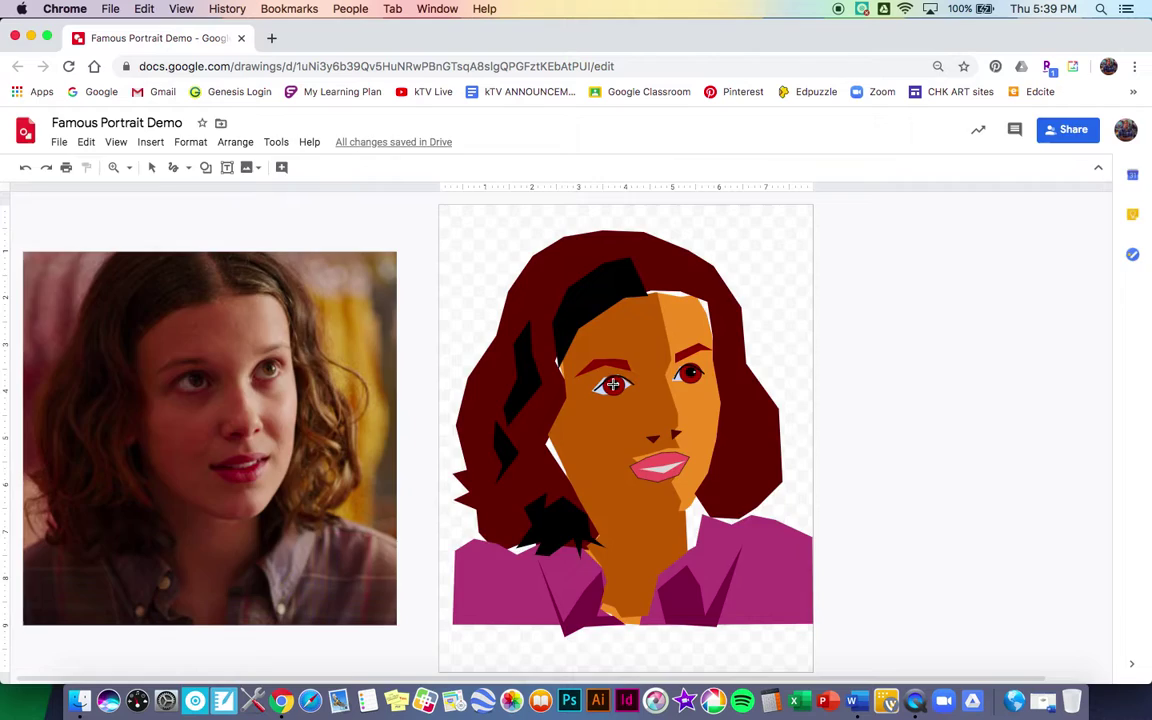
{"action": "scroll", "coordinate": [613, 385], "scroll_direction": "up", "scroll_amount": 7}
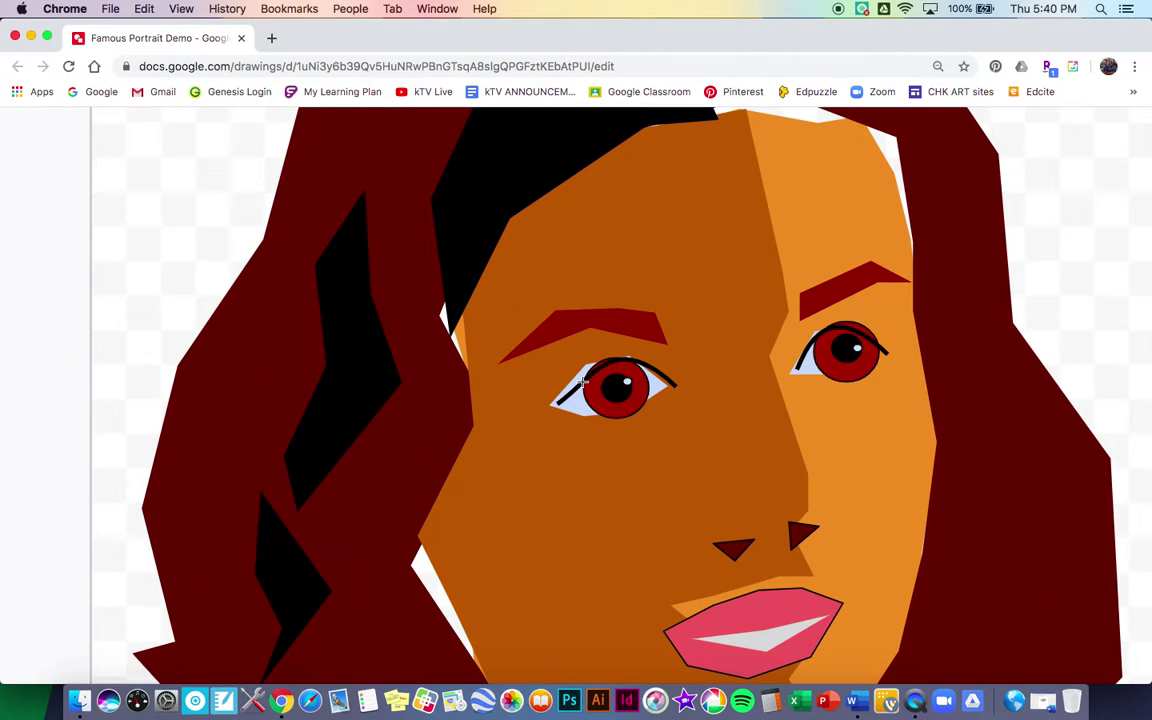
{"action": "mouse_move", "coordinate": [590, 362]}
{"action": "left_mouse_down"}
{"action": "mouse_move", "coordinate": [633, 356]}
{"action": "mouse_move", "coordinate": [637, 369]}
{"action": "mouse_move", "coordinate": [664, 357]}
{"action": "mouse_move", "coordinate": [676, 371]}
{"action": "left_mouse_up"}
{"action": "mouse_move", "coordinate": [847, 327]}
{"action": "left_mouse_down"}
{"action": "mouse_move", "coordinate": [868, 342]}
{"action": "mouse_move", "coordinate": [894, 337]}
{"action": "left_mouse_up"}
{"action": "scroll", "coordinate": [839, 450], "scroll_direction": "down", "scroll_amount": 5}
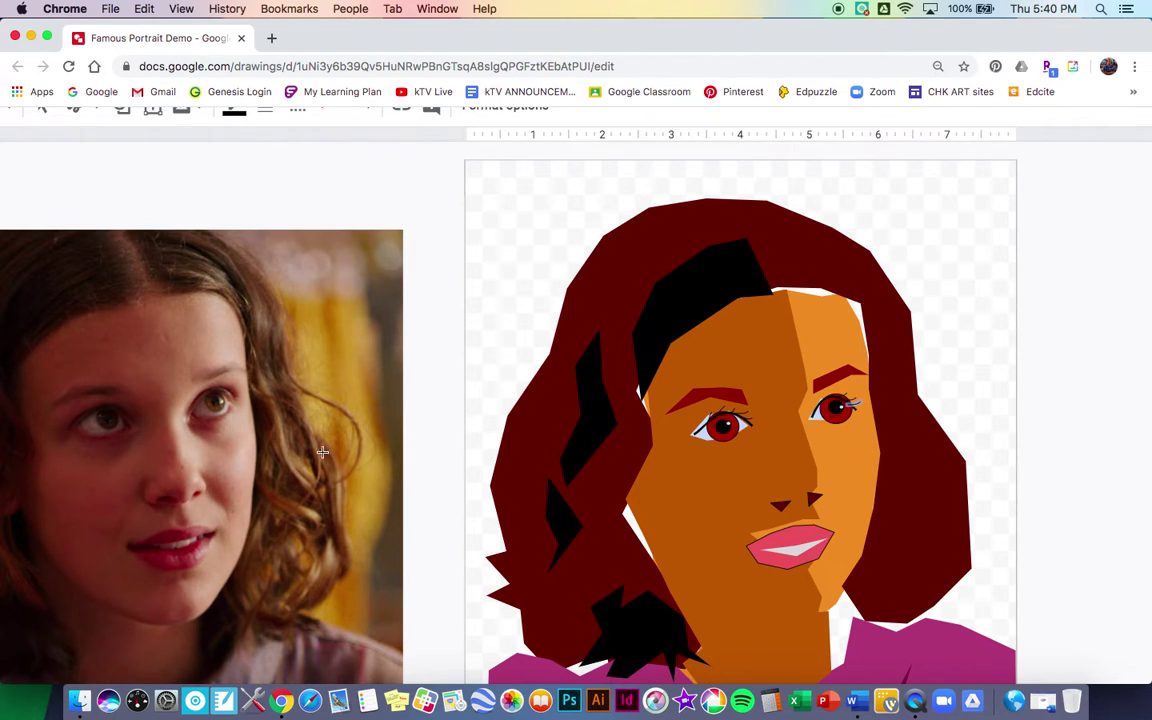
{"action": "scroll", "coordinate": [444, 270], "scroll_direction": "down", "scroll_amount": 5}
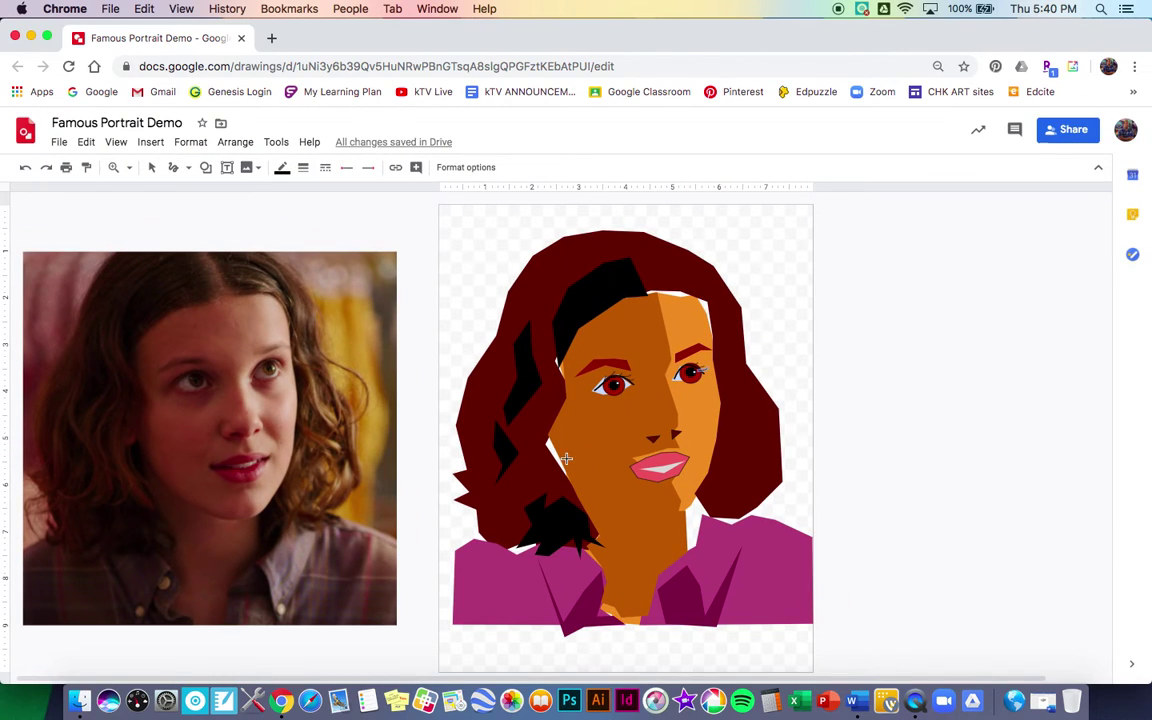
- Trace an angular polyline shadow shape beside the photo's left eye
{"action": "left_click", "coordinate": [153, 168]}
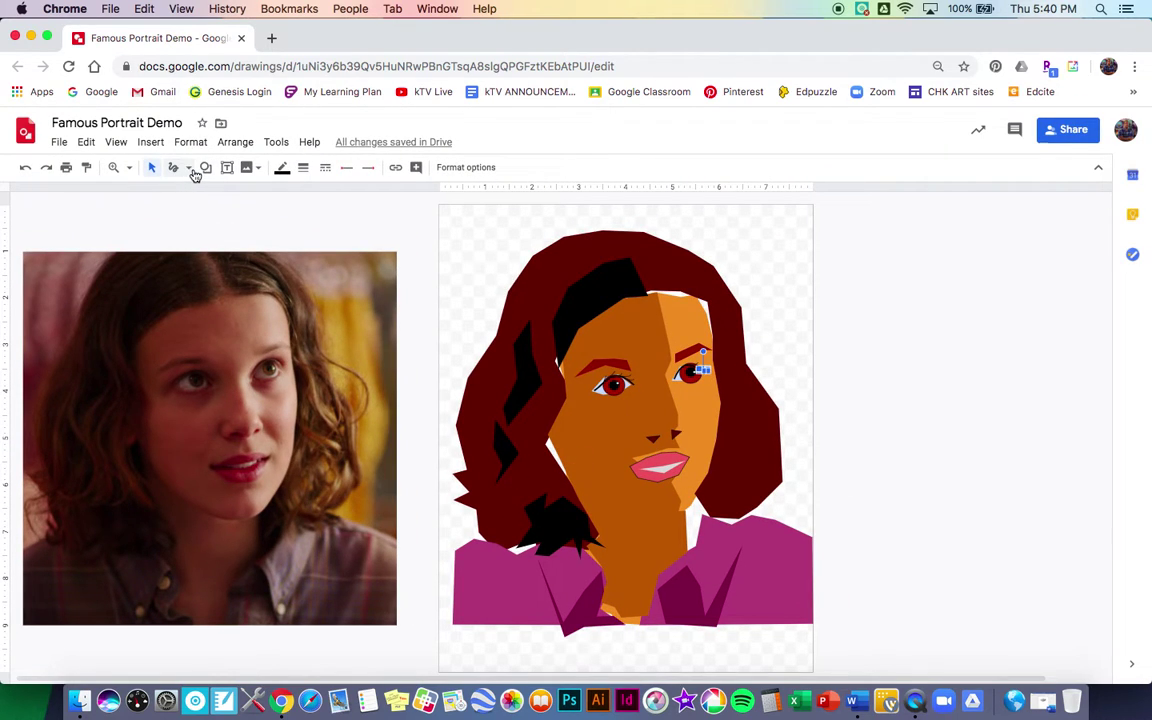
{"action": "left_click", "coordinate": [190, 169]}
{"action": "left_click", "coordinate": [209, 311]}
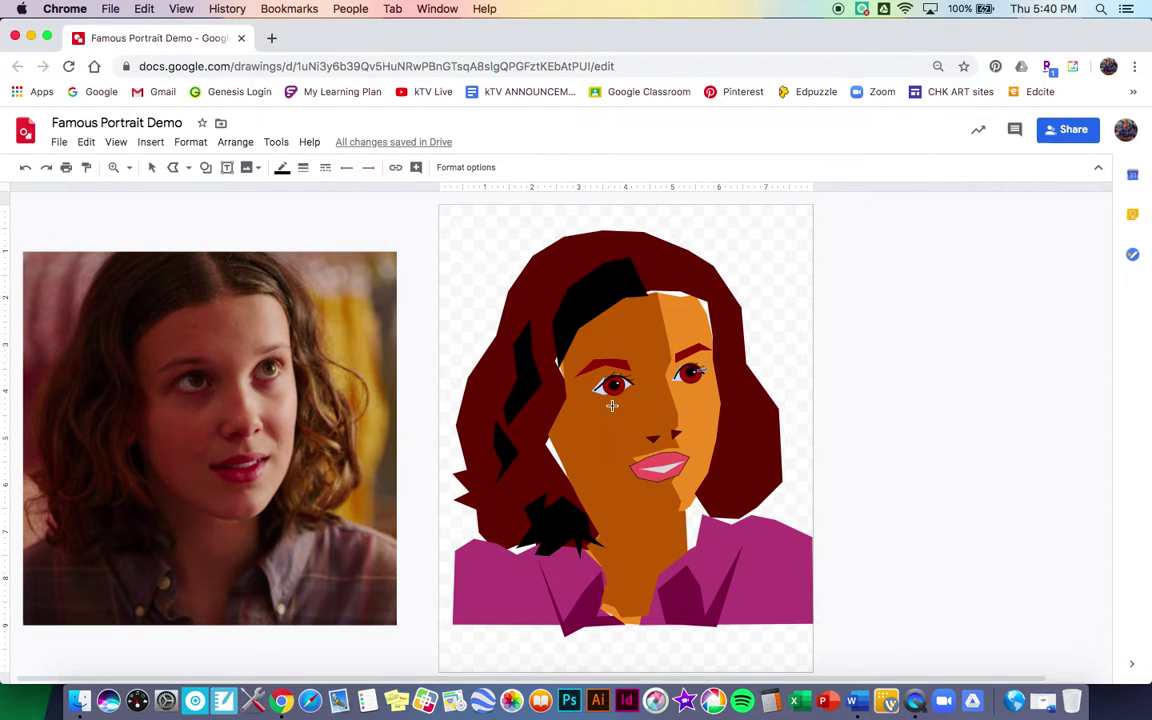
{"action": "scroll", "coordinate": [611, 405], "scroll_direction": "up", "scroll_amount": 5}
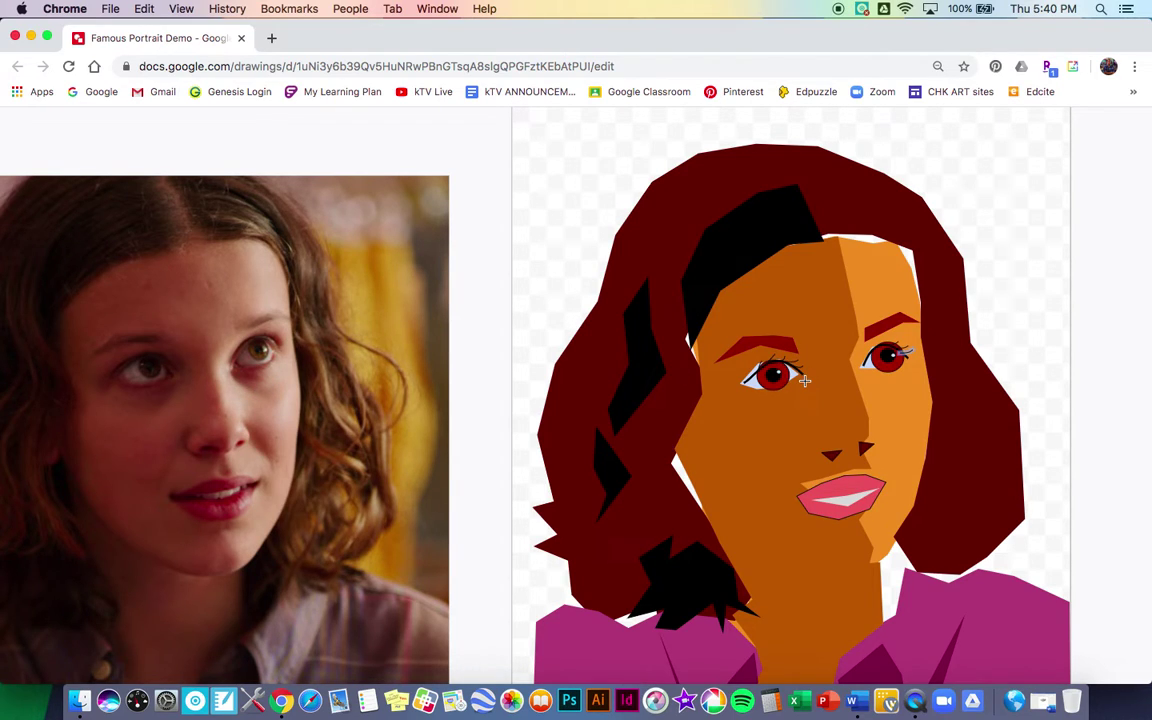
{"action": "left_click", "coordinate": [185, 376]}
{"action": "left_click", "coordinate": [175, 399]}
{"action": "left_click", "coordinate": [138, 417]}
{"action": "left_click", "coordinate": [176, 379]}
{"action": "left_click", "coordinate": [164, 344]}
{"action": "left_click", "coordinate": [188, 377]}
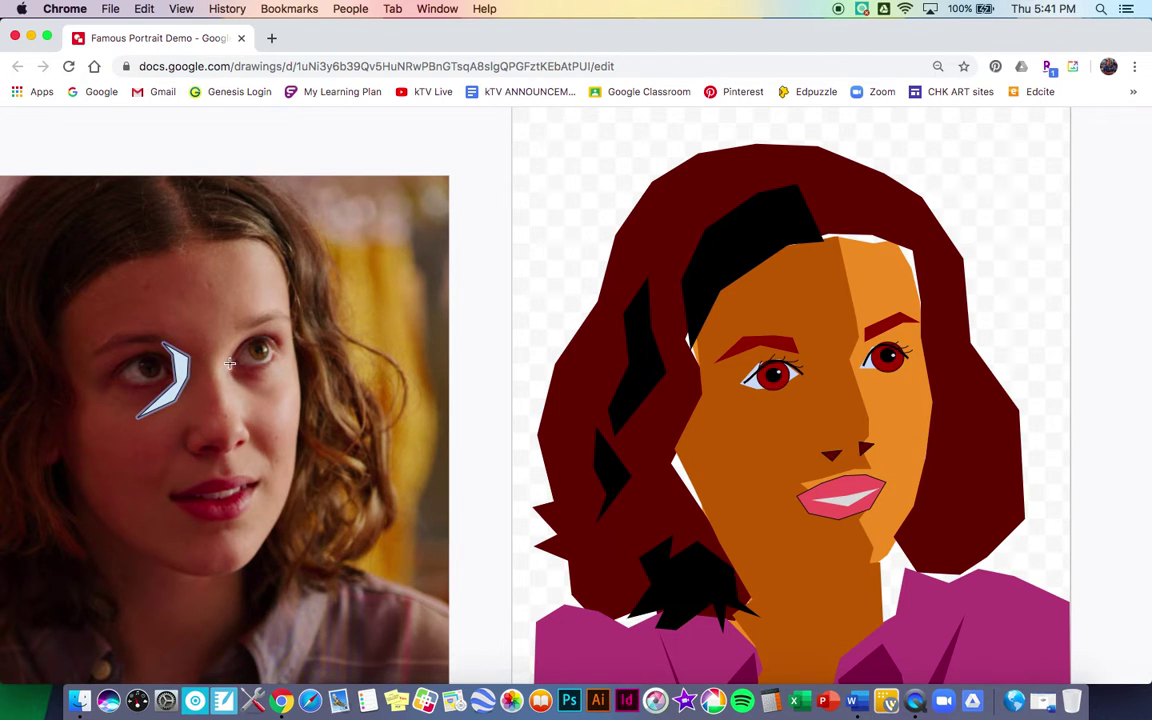
- Trace a small triangular shadow shape beside the photo's right eye
{"action": "left_click", "coordinate": [231, 378]}
{"action": "left_click", "coordinate": [263, 366]}
{"action": "left_click", "coordinate": [237, 366]}
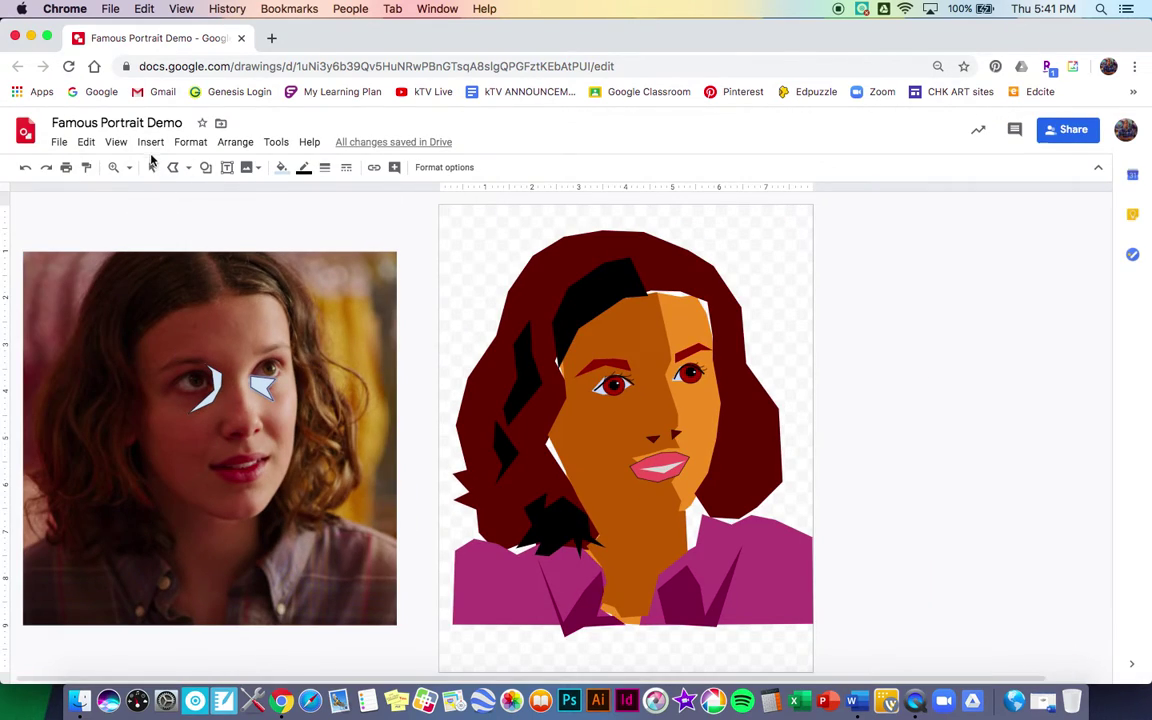
- Select both eye shadow shapes and move them onto the portrait's eyes
{"action": "left_click", "coordinate": [153, 168]}
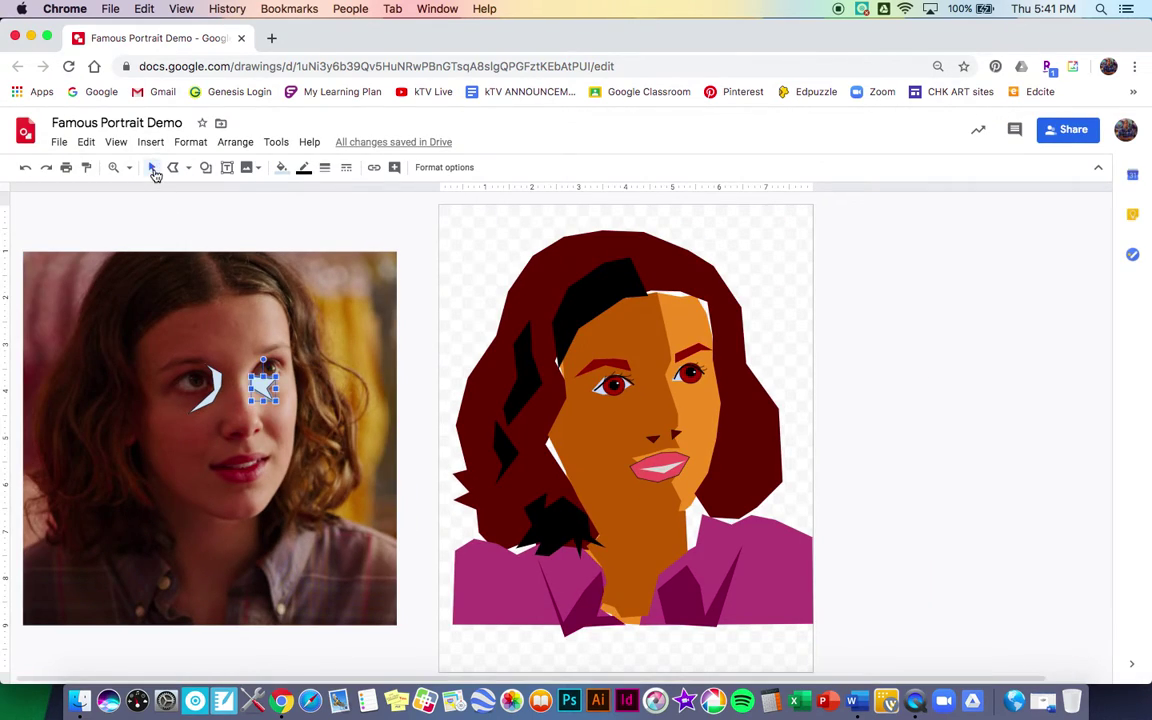
{"action": "left_click", "coordinate": [210, 400], "text": "shift"}
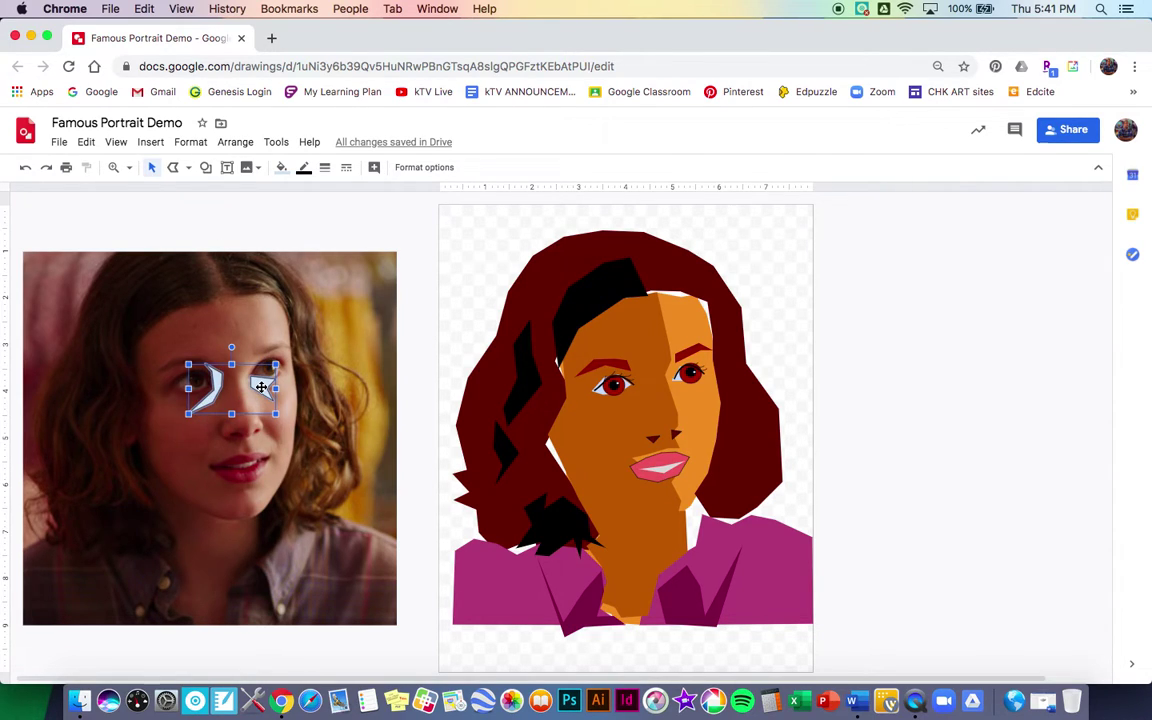
{"action": "mouse_move", "coordinate": [261, 387]}
{"action": "left_mouse_down"}
{"action": "mouse_move", "coordinate": [489, 414]}
{"action": "mouse_move", "coordinate": [684, 401]}
{"action": "mouse_move", "coordinate": [678, 390]}
{"action": "left_mouse_up"}
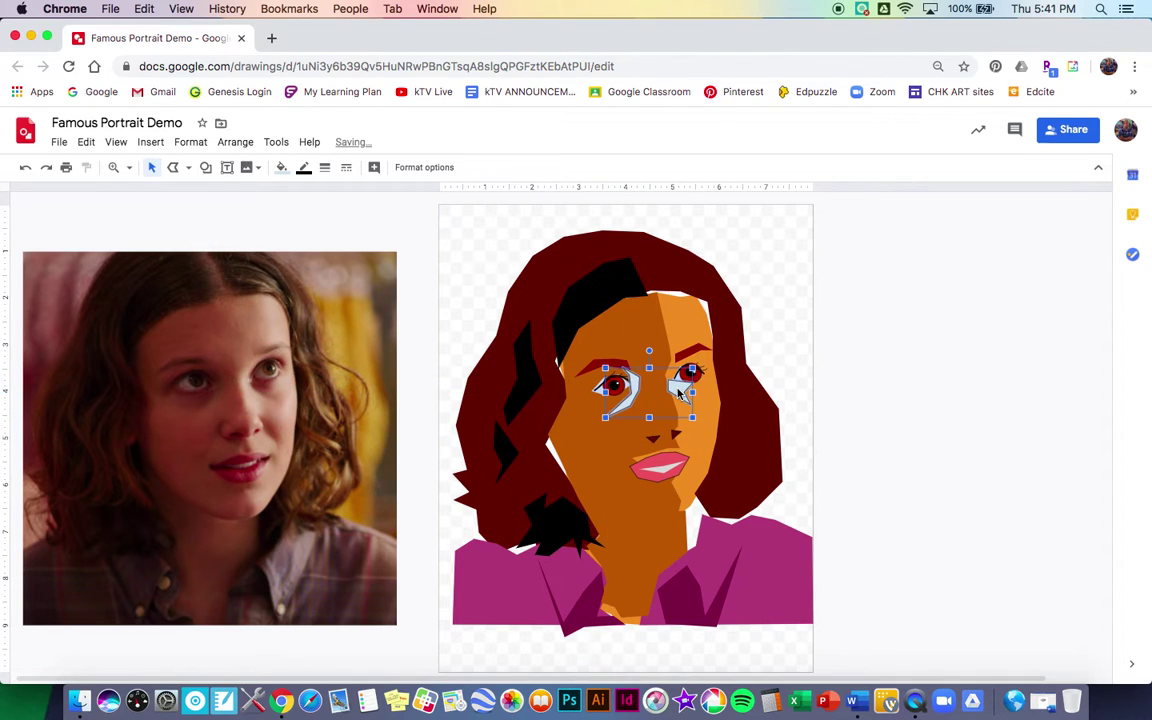
{"action": "key", "text": "Right"}
{"action": "key", "text": "Right"}
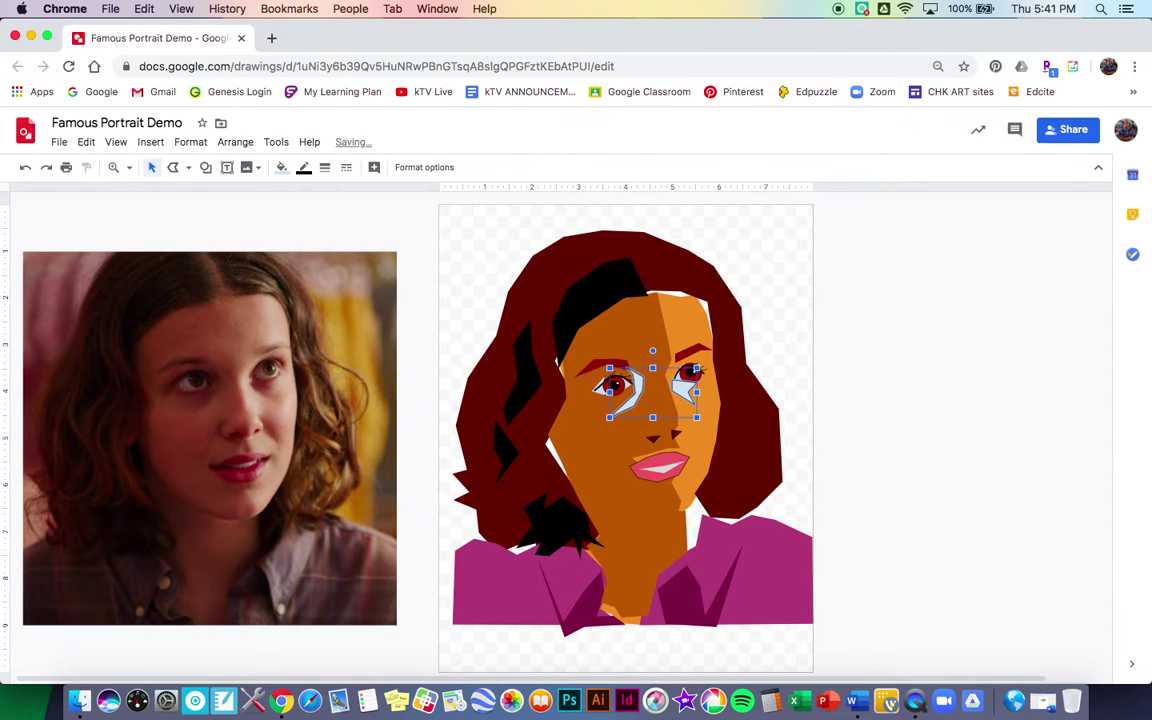
- Make the eye shadows' border transparent and fill them dark brown
{"action": "left_click", "coordinate": [303, 177]}
{"action": "left_click", "coordinate": [336, 195]}
{"action": "left_click", "coordinate": [281, 168]}
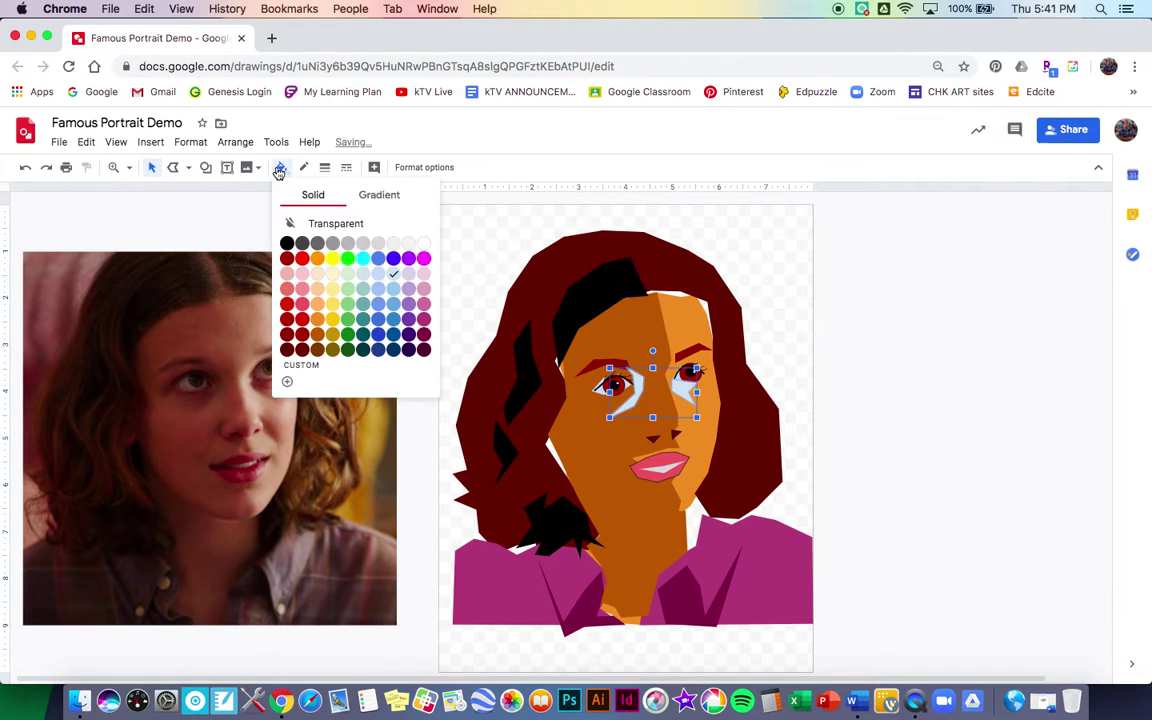
{"action": "left_click", "coordinate": [317, 335]}
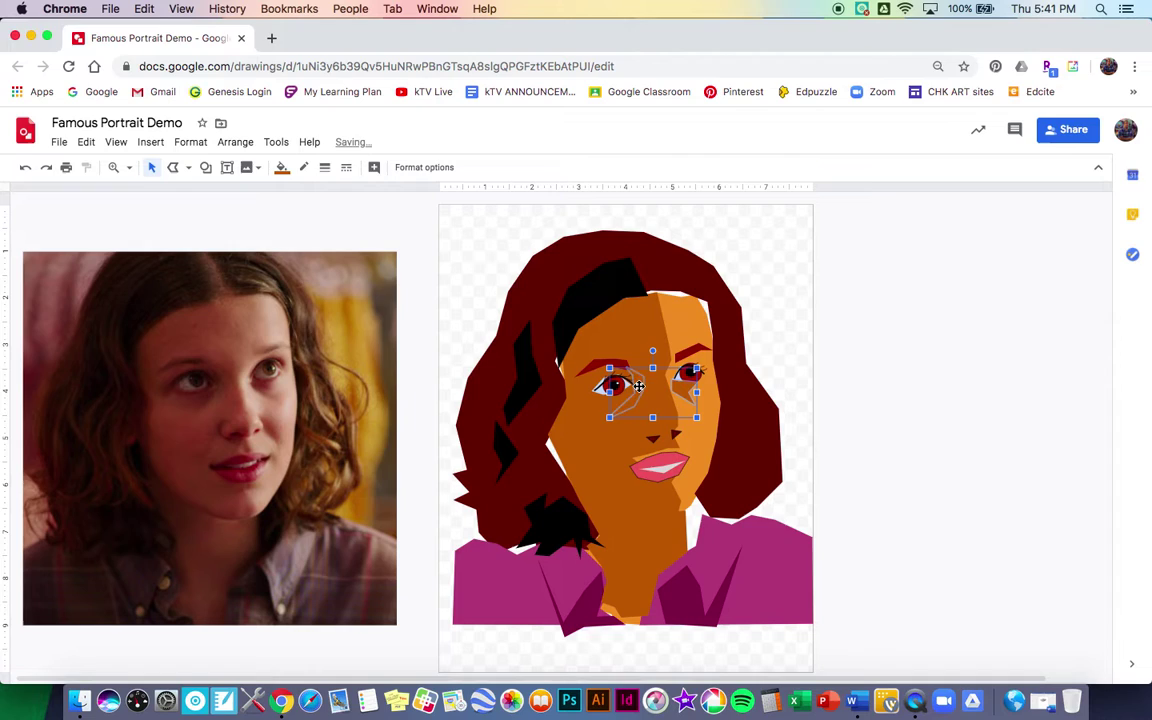
{"action": "left_click", "coordinate": [282, 167]}
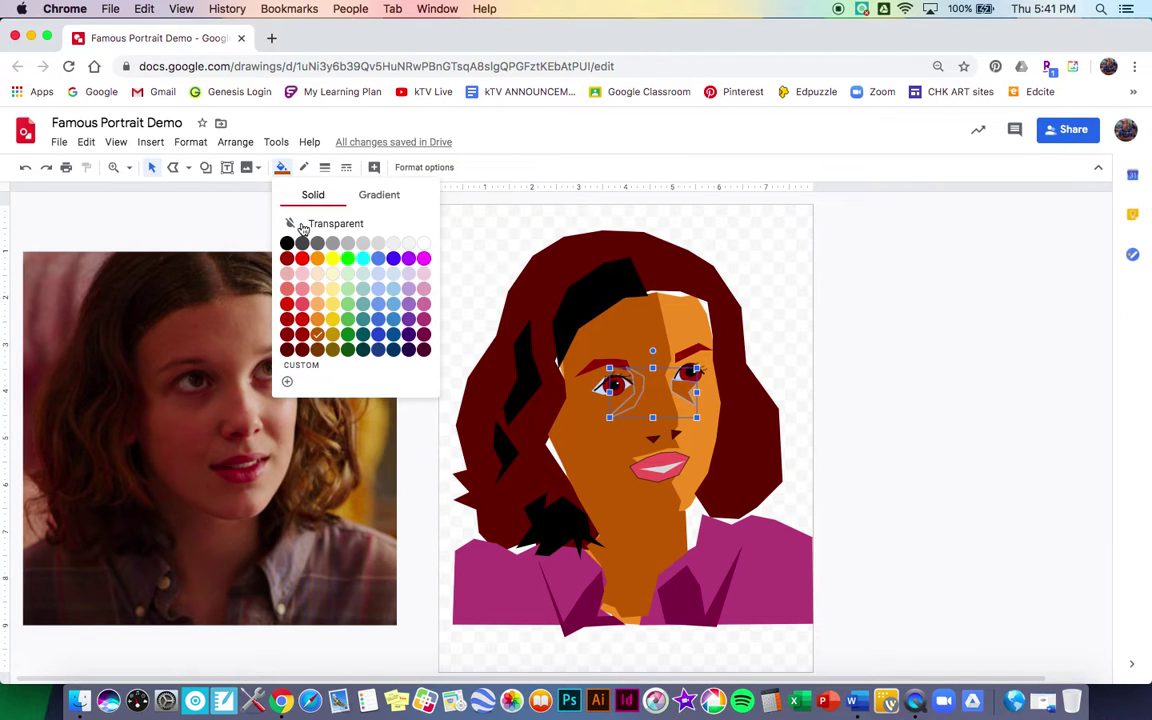
{"action": "left_click", "coordinate": [317, 350]}
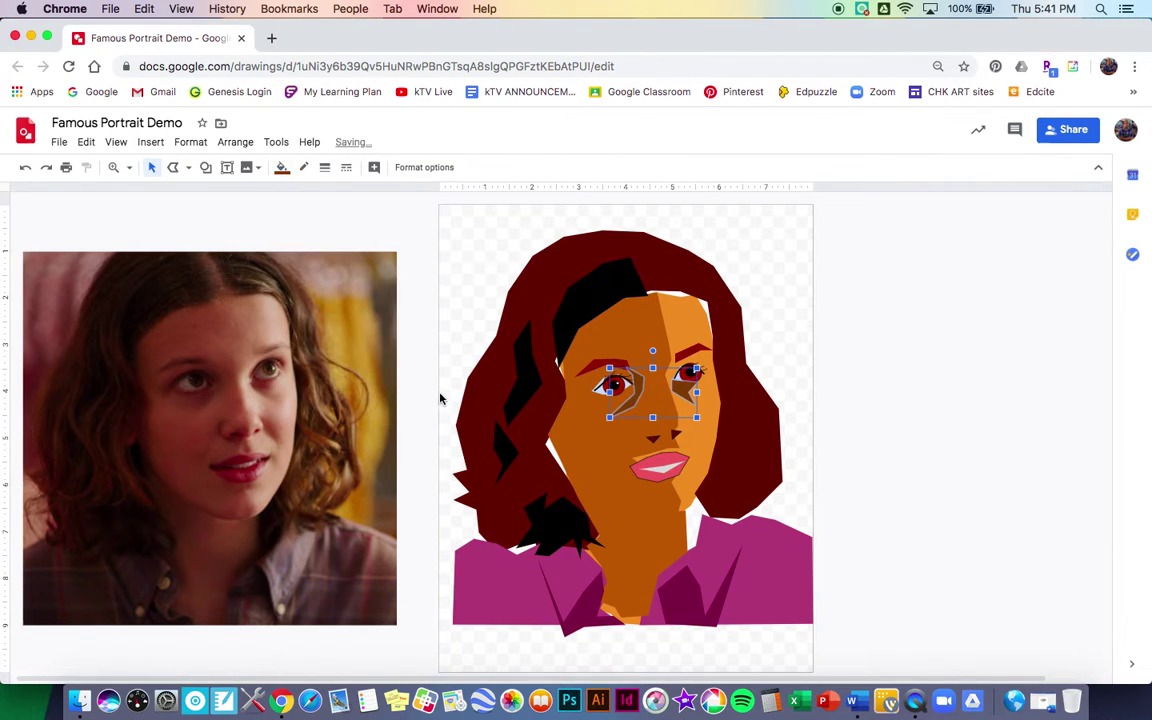
{"action": "left_click", "coordinate": [565, 442]}
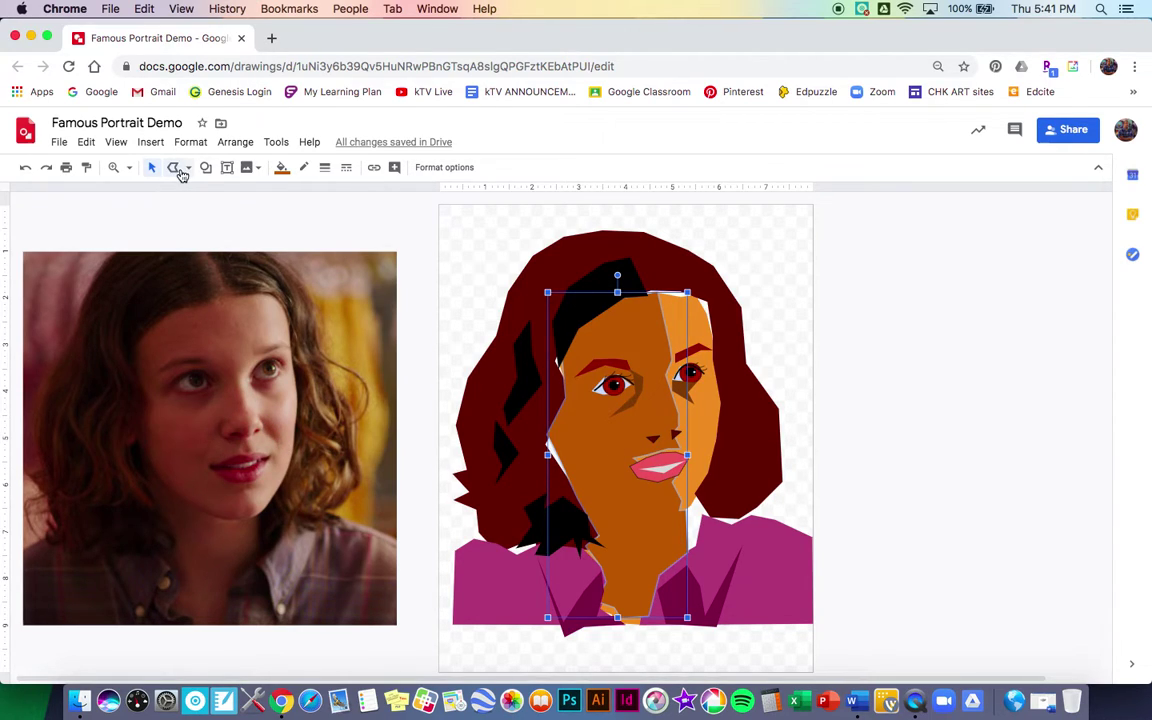
- Trace two polyline shadow shapes over the photo's cheeks beside the nose
{"action": "left_click", "coordinate": [173, 167]}
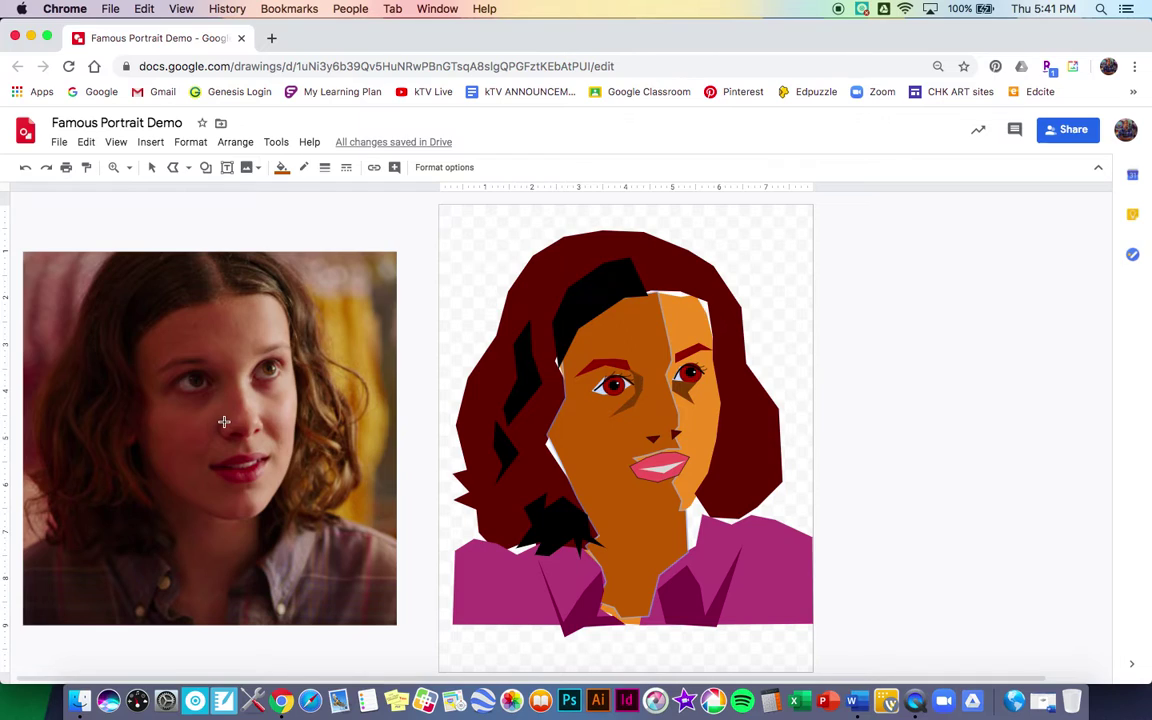
{"action": "left_click_drag", "start_coordinate": [224, 422], "coordinate": [201, 453]}
{"action": "left_click", "coordinate": [199, 463]}
{"action": "left_click", "coordinate": [224, 423]}
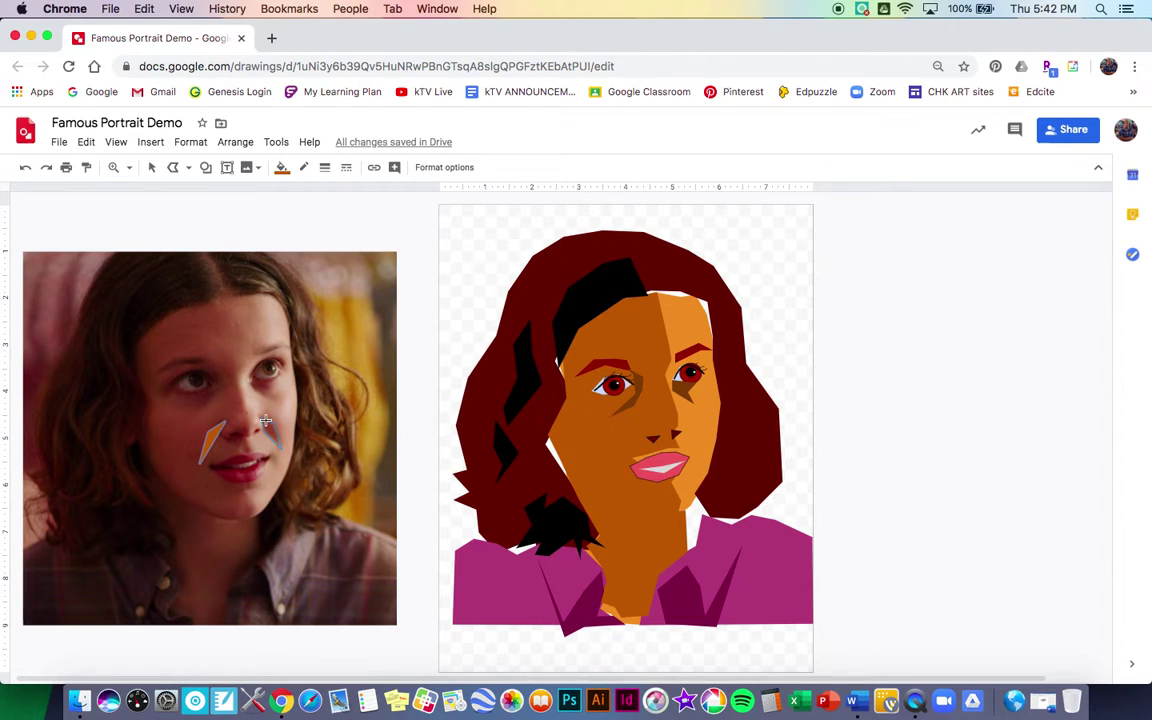
{"action": "left_click", "coordinate": [260, 416]}
- Move both shadows onto the portrait beside the nose above the lips and fill them dark brown
{"action": "left_click", "coordinate": [152, 167]}
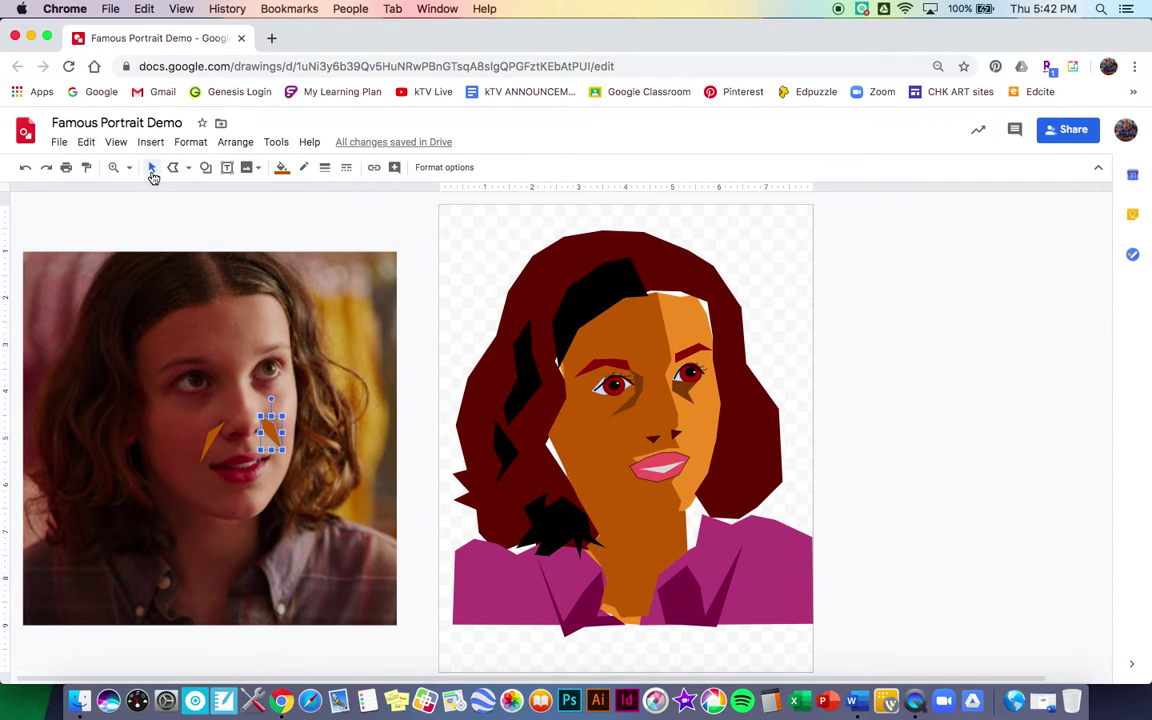
{"action": "left_click", "coordinate": [215, 436], "text": "shift"}
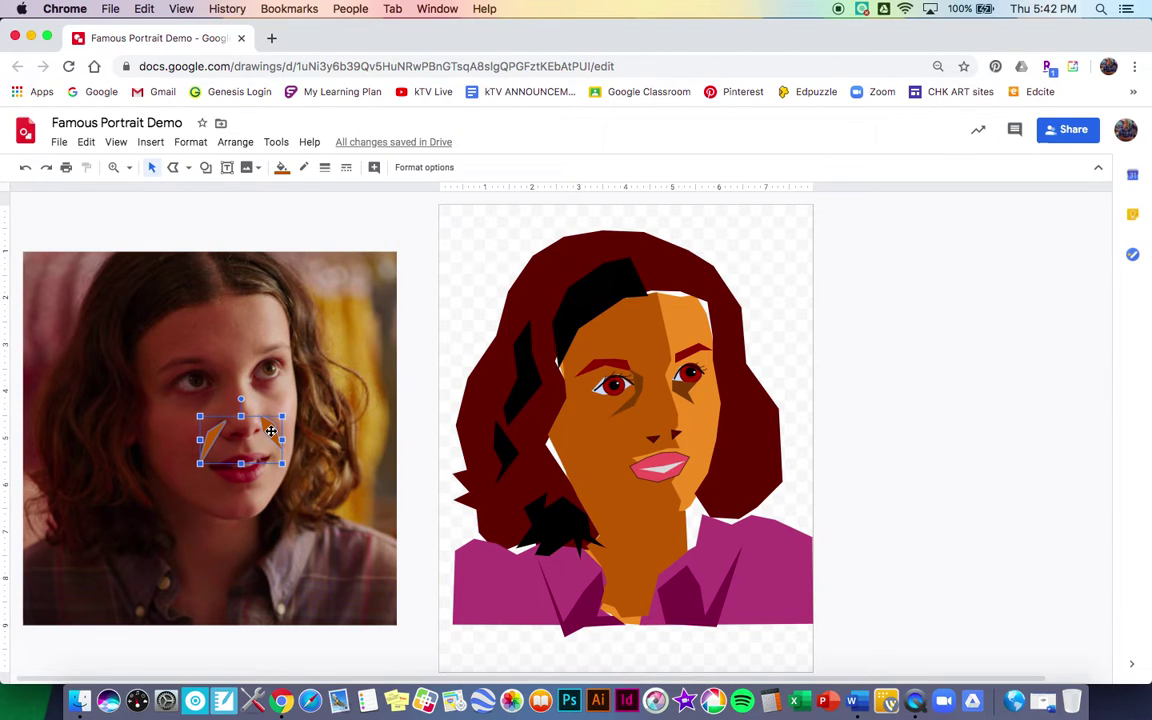
{"action": "left_click_drag", "start_coordinate": [276, 431], "coordinate": [685, 439]}
{"action": "key", "text": "Right"}
{"action": "key", "text": "Right"}
{"action": "key", "text": "Right"}
{"action": "key", "text": "Up"}
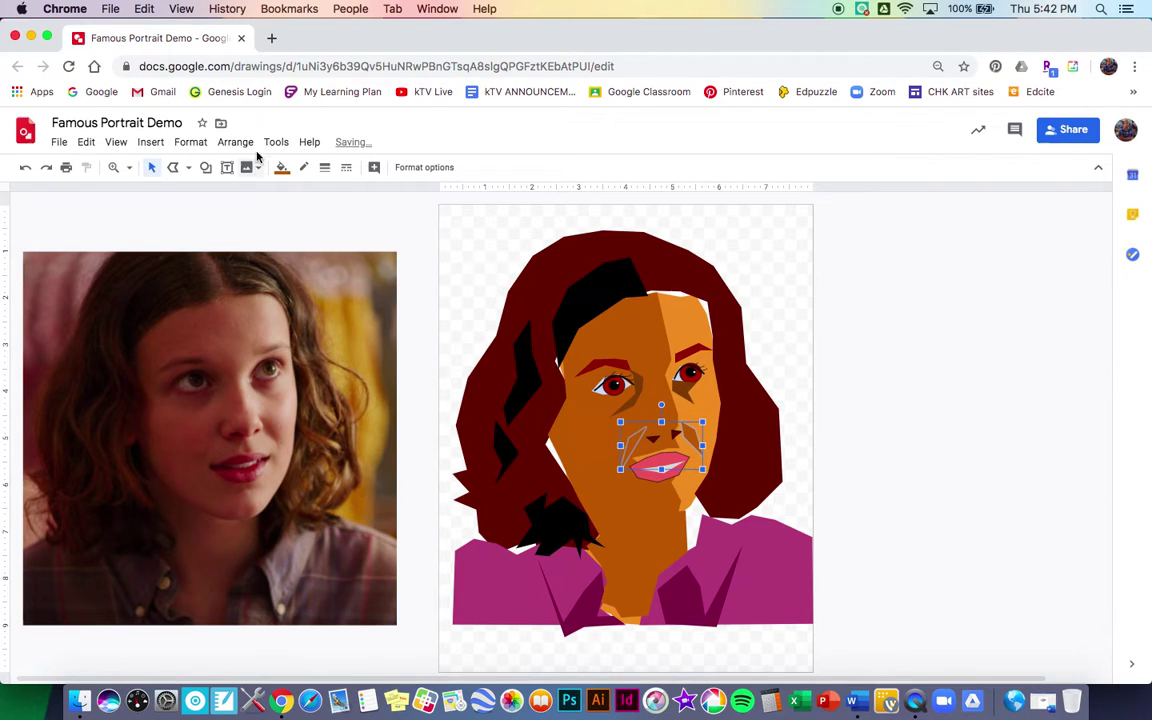
{"action": "left_click", "coordinate": [282, 167]}
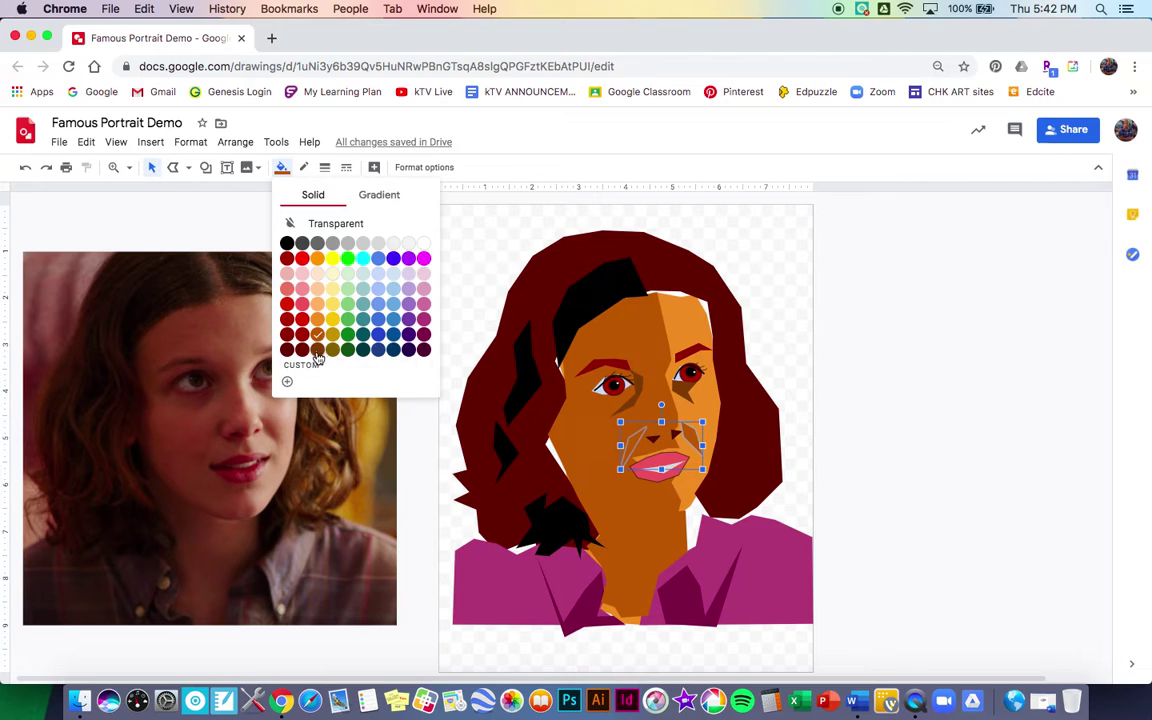
{"action": "left_click", "coordinate": [287, 319]}
{"action": "left_click", "coordinate": [840, 396]}
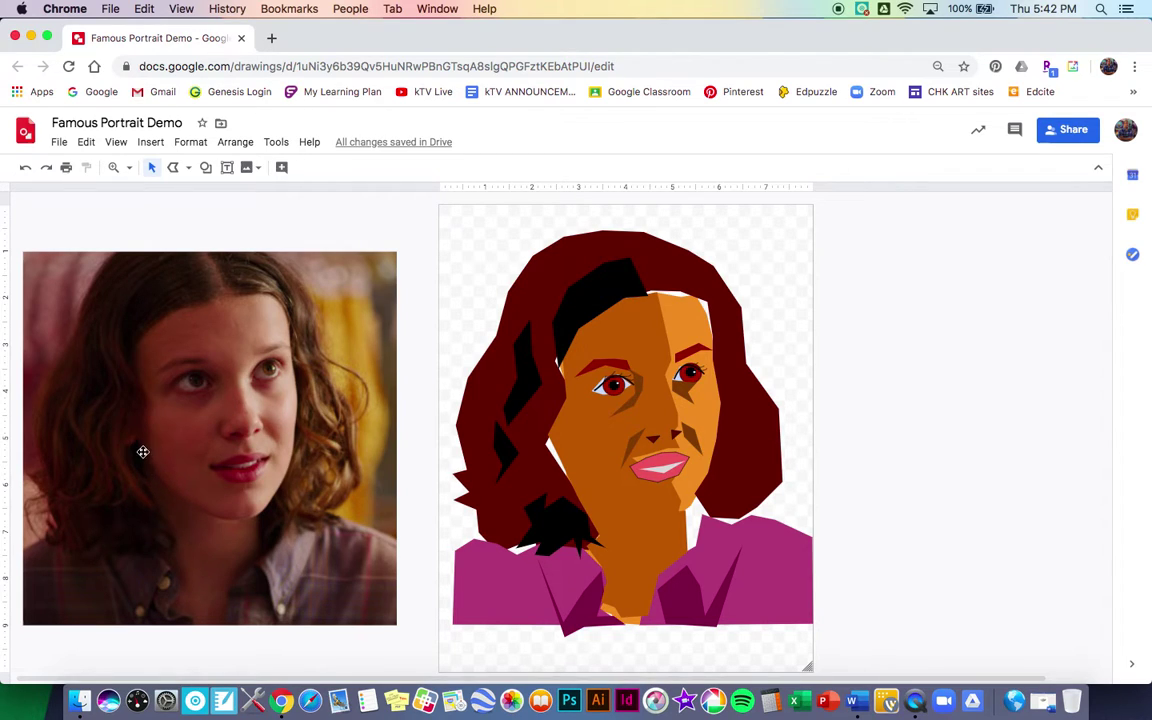
- Trace a closed polyline outlining the chin shadow on the reference photo
{"action": "left_click", "coordinate": [188, 167]}
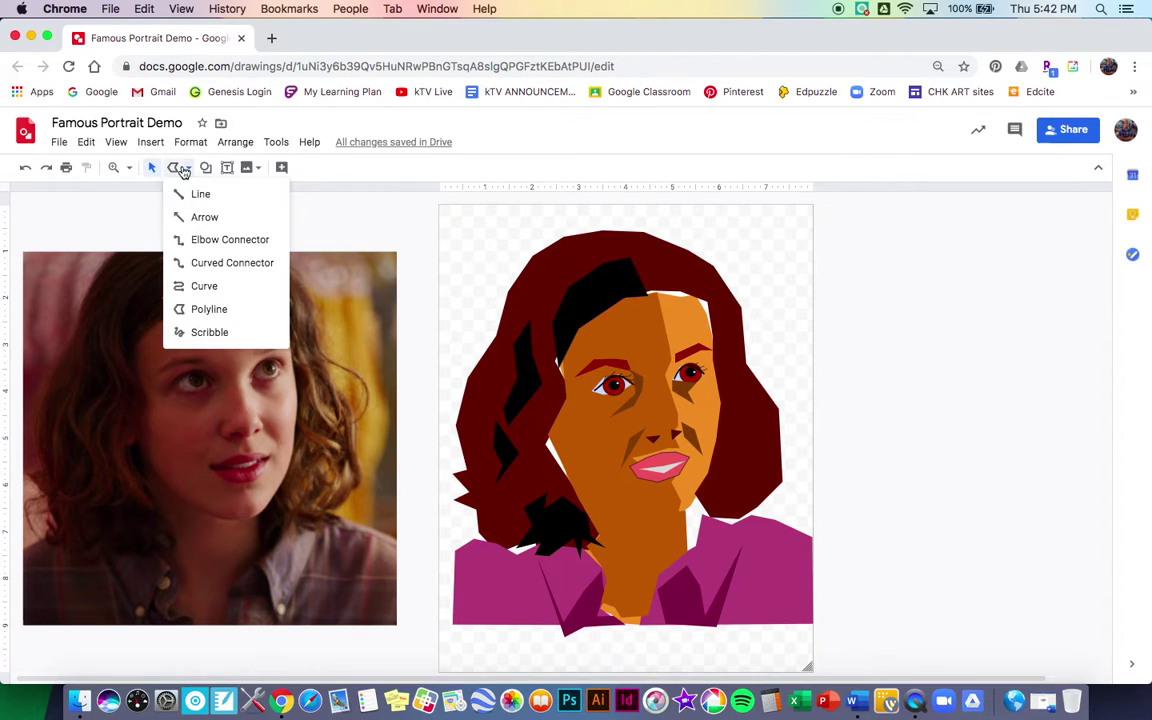
{"action": "left_click", "coordinate": [205, 310]}
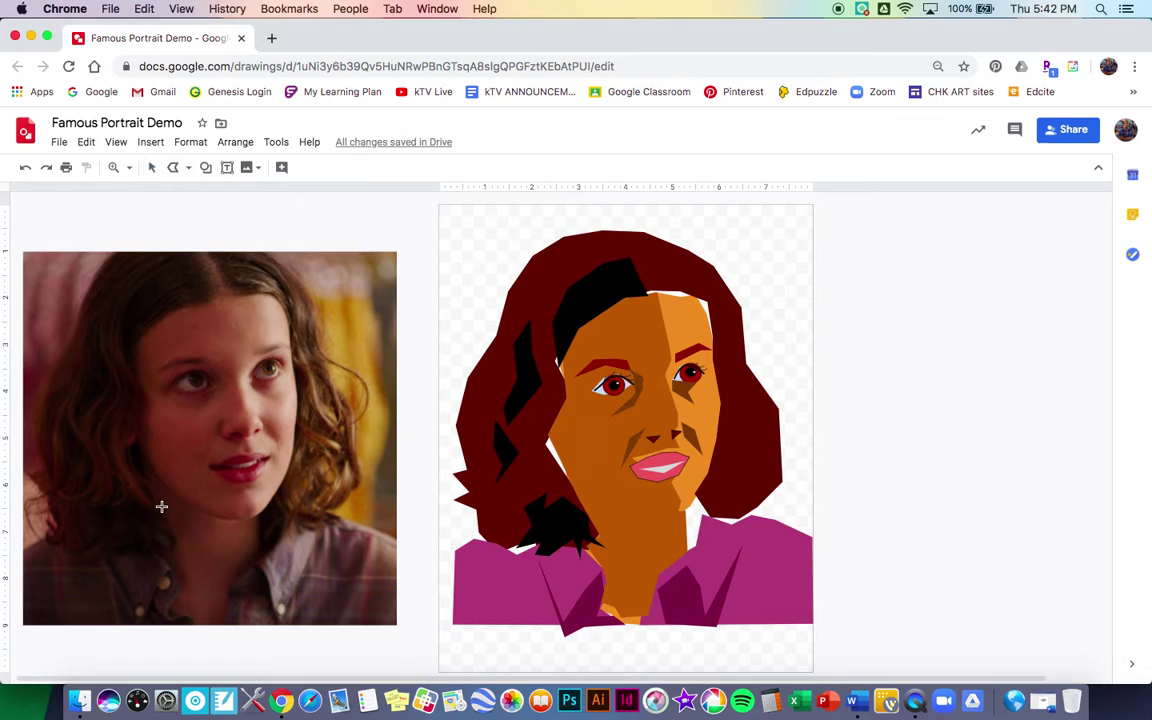
{"action": "left_click", "coordinate": [144, 447]}
{"action": "left_click", "coordinate": [158, 481]}
{"action": "left_click", "coordinate": [203, 510]}
{"action": "left_click", "coordinate": [236, 519]}
{"action": "left_click", "coordinate": [203, 521]}
{"action": "left_click", "coordinate": [177, 541]}
{"action": "left_click", "coordinate": [144, 445]}
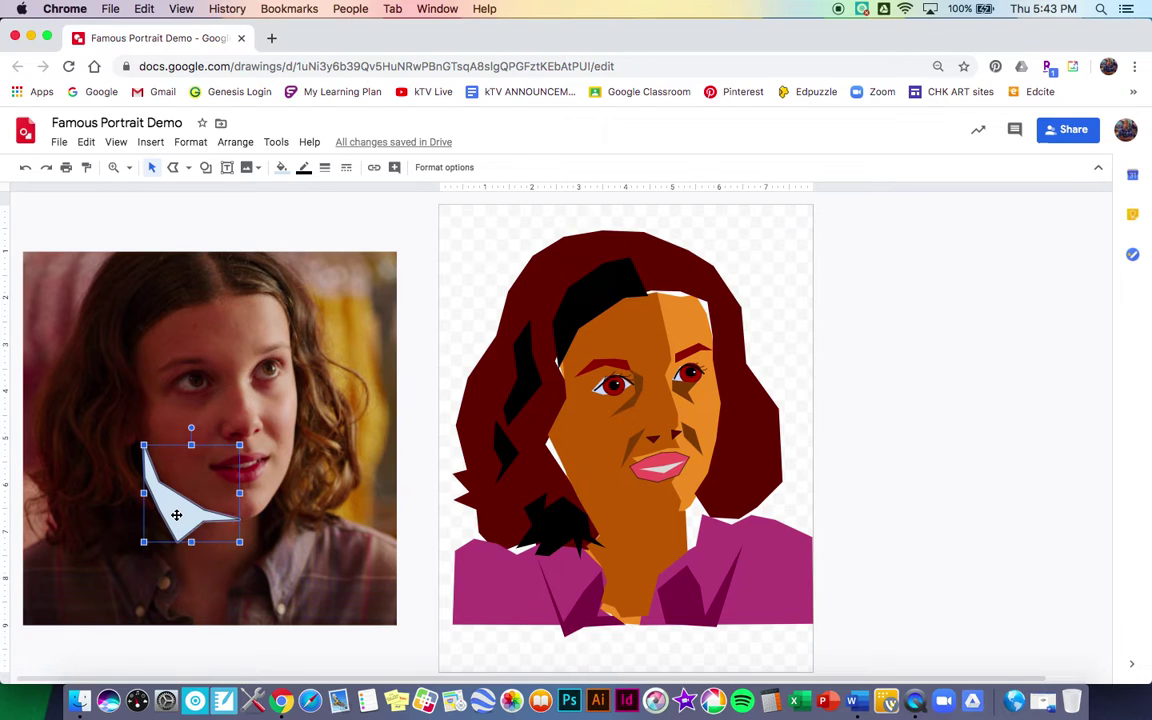
- Move the chin shadow shape onto the portrait's jaw and nudge it into place
{"action": "left_click_drag", "start_coordinate": [180, 514], "coordinate": [600, 527]}
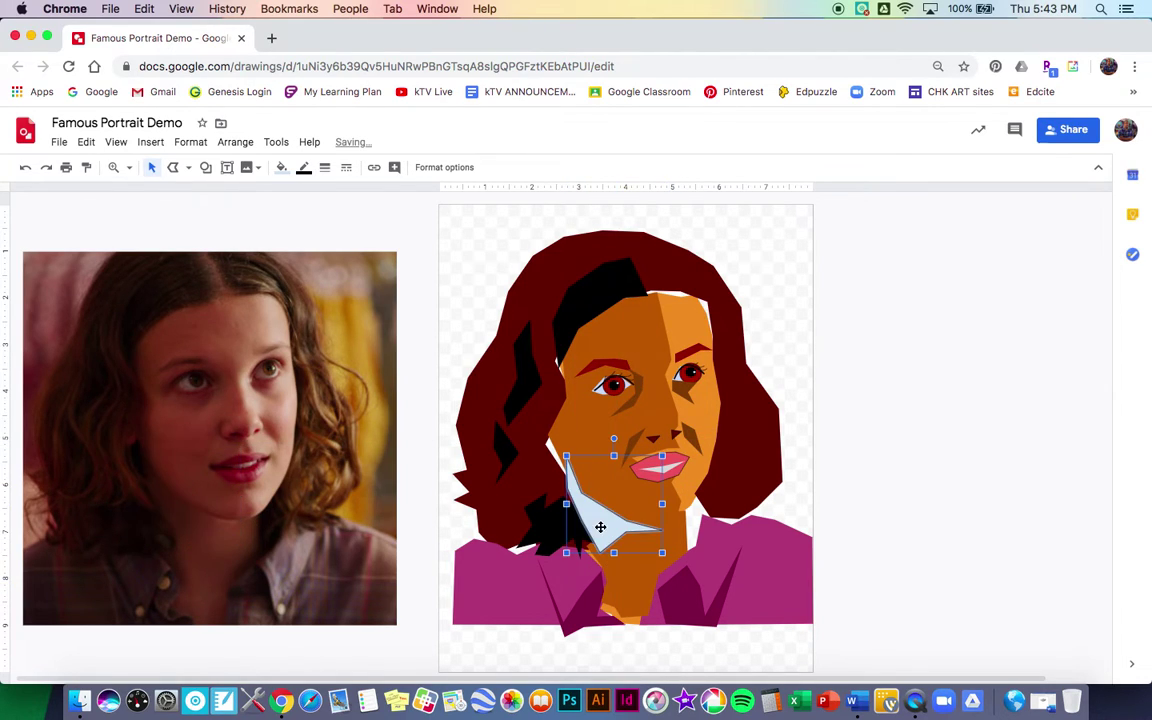
{"action": "key", "text": "Up"}
{"action": "key", "text": "Up"}
{"action": "key", "text": "Left"}
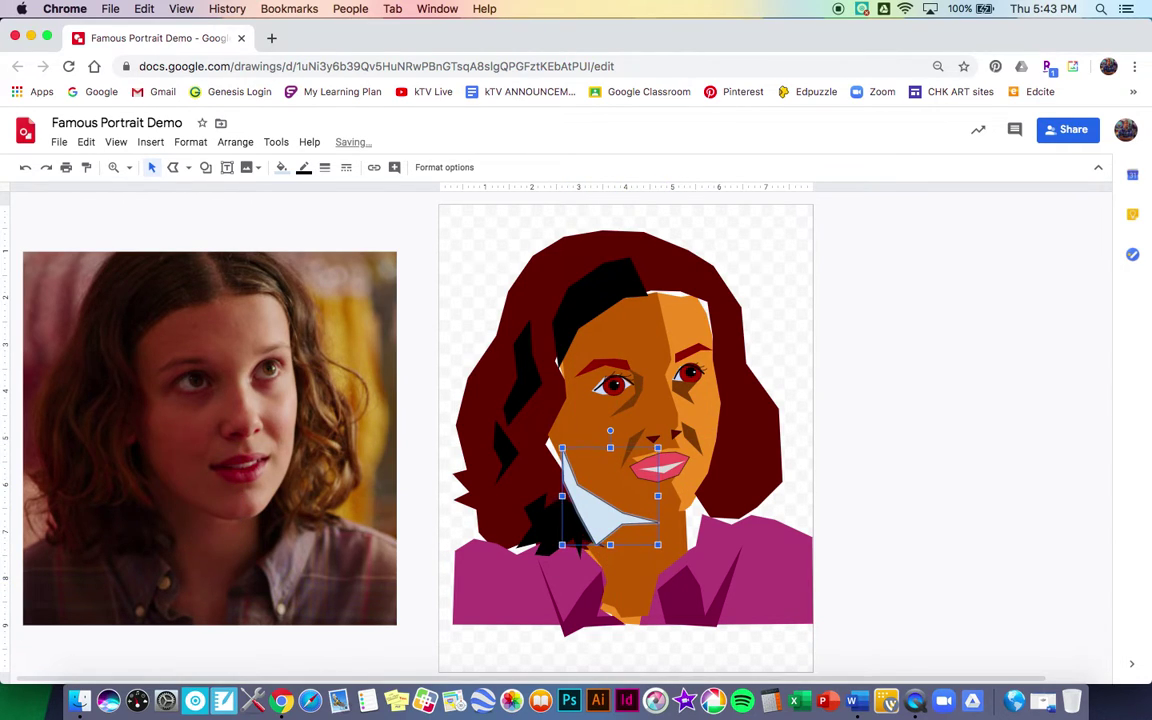
{"action": "key", "text": "Up"}
{"action": "key", "text": "Right"}
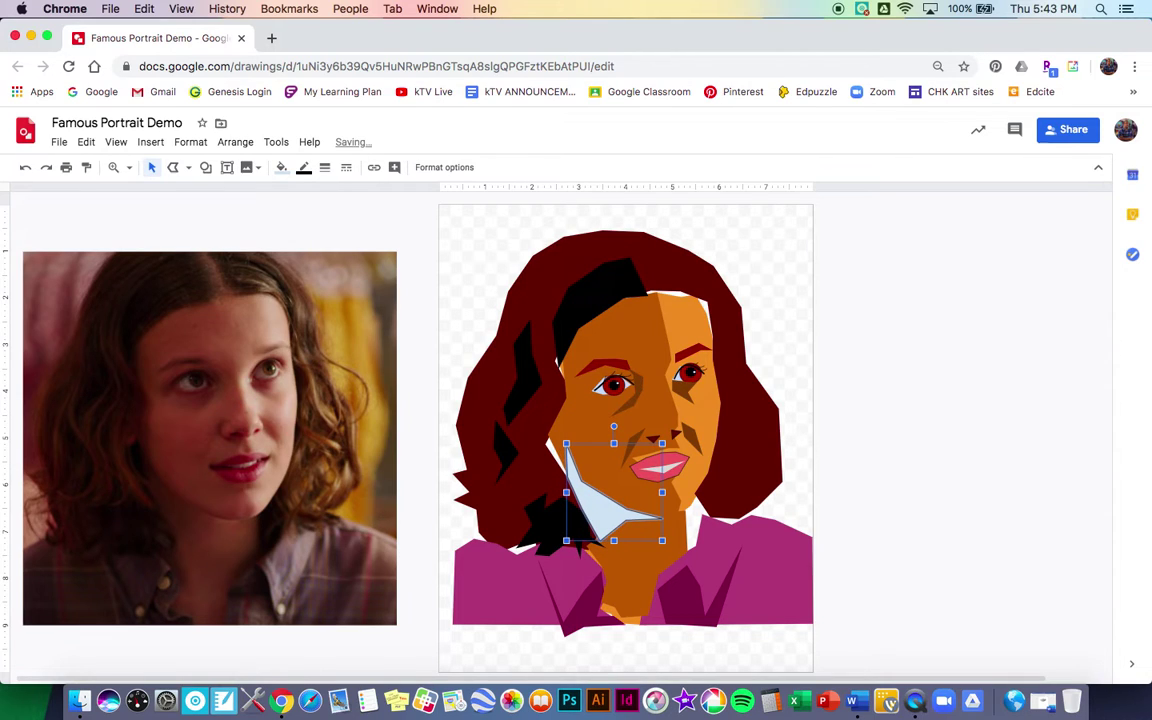
{"action": "key", "text": "Left"}
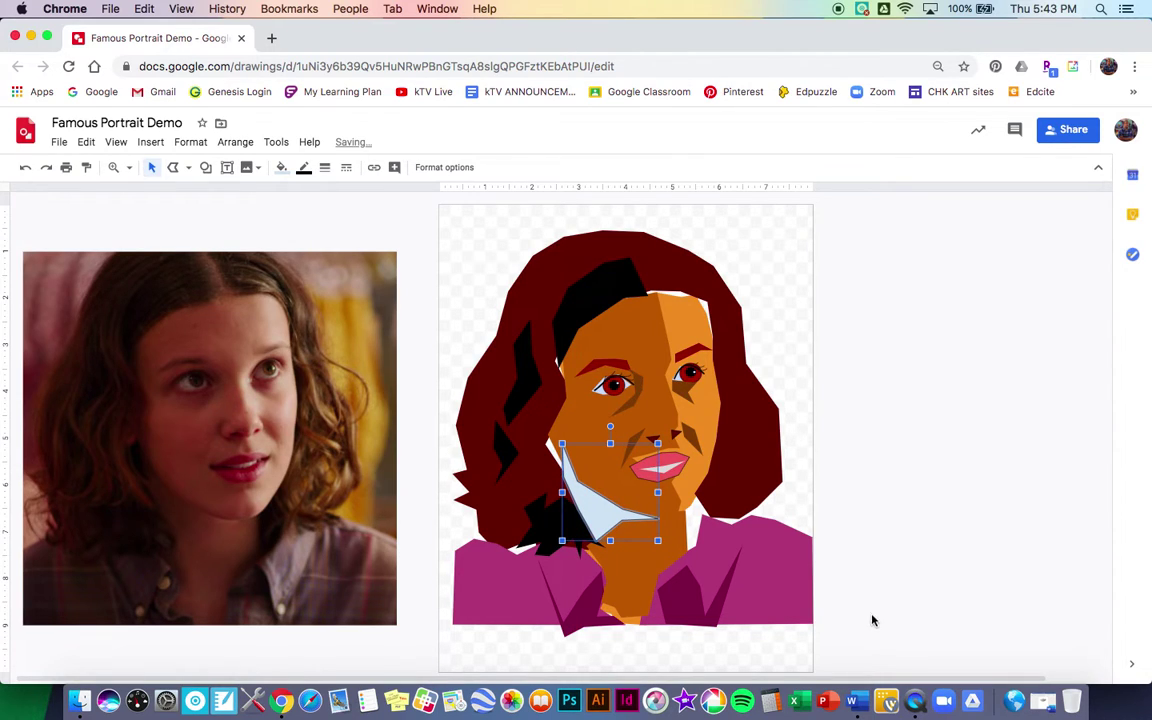
- Fill the chin shadow dark brown and make its border transparent
{"action": "left_click", "coordinate": [282, 167]}
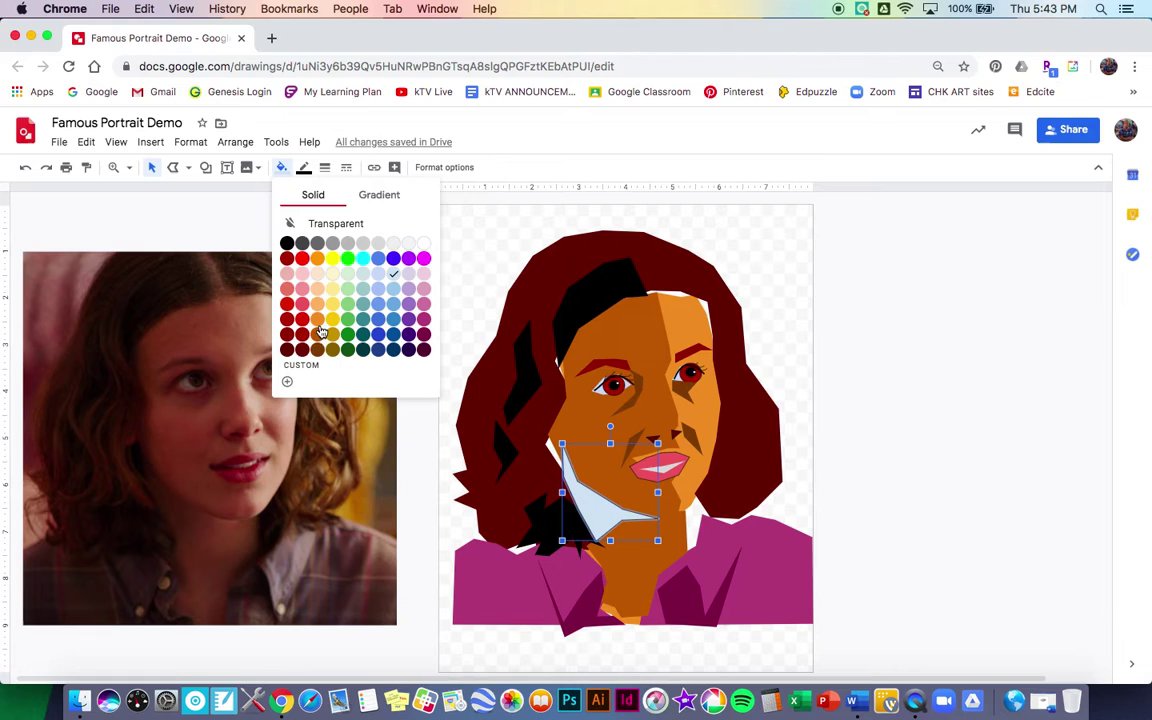
{"action": "left_click", "coordinate": [318, 334]}
{"action": "left_click", "coordinate": [310, 170]}
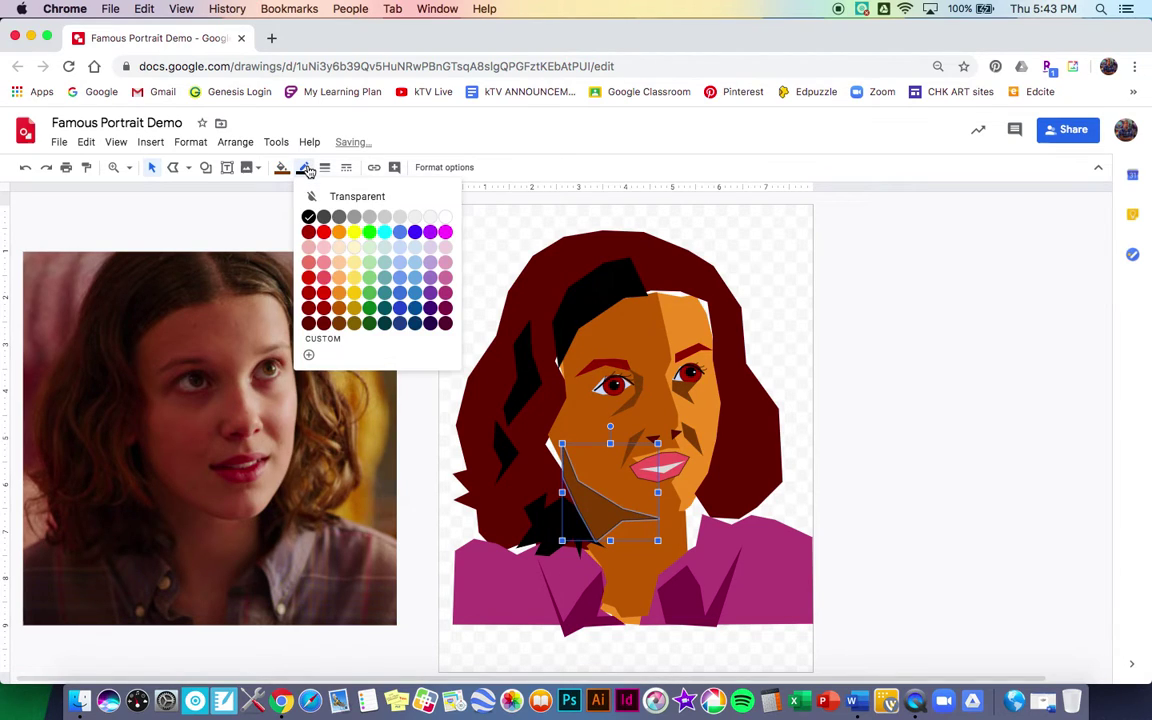
{"action": "left_click", "coordinate": [336, 195]}
{"action": "left_click", "coordinate": [883, 341]}
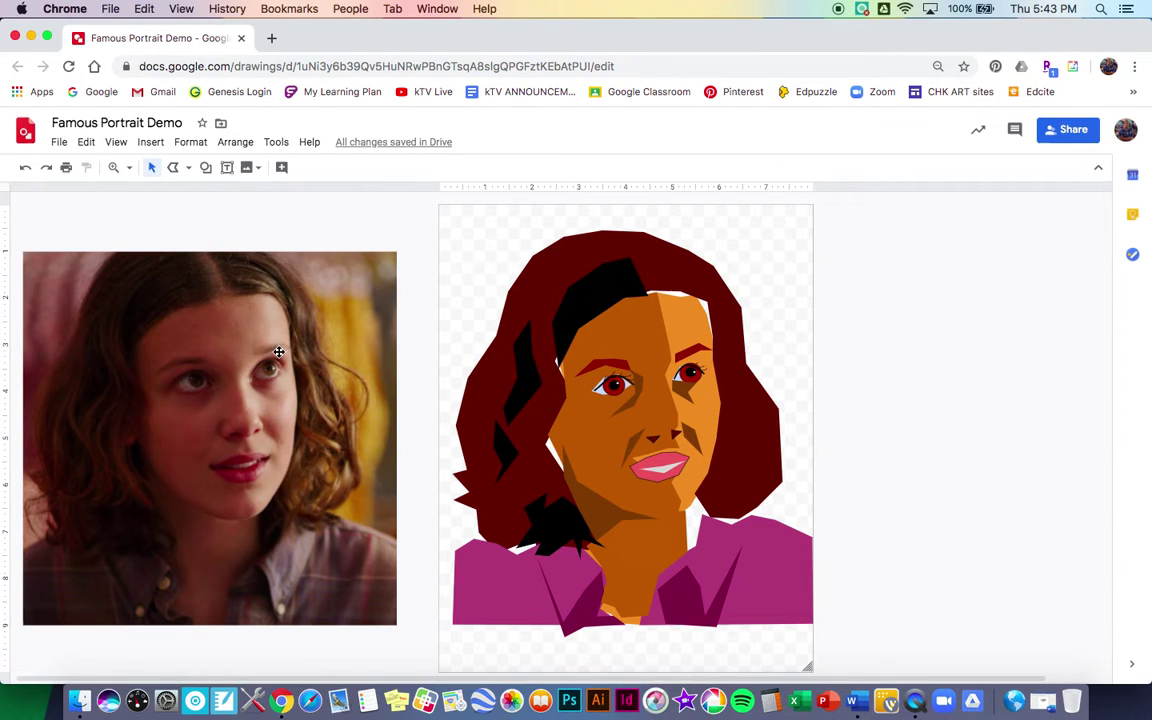
- Draw polyline highlights over the photo's forehead, beside the nose, on the cheek and along the chin
{"action": "left_click", "coordinate": [172, 167]}
{"action": "left_click", "coordinate": [263, 302]}
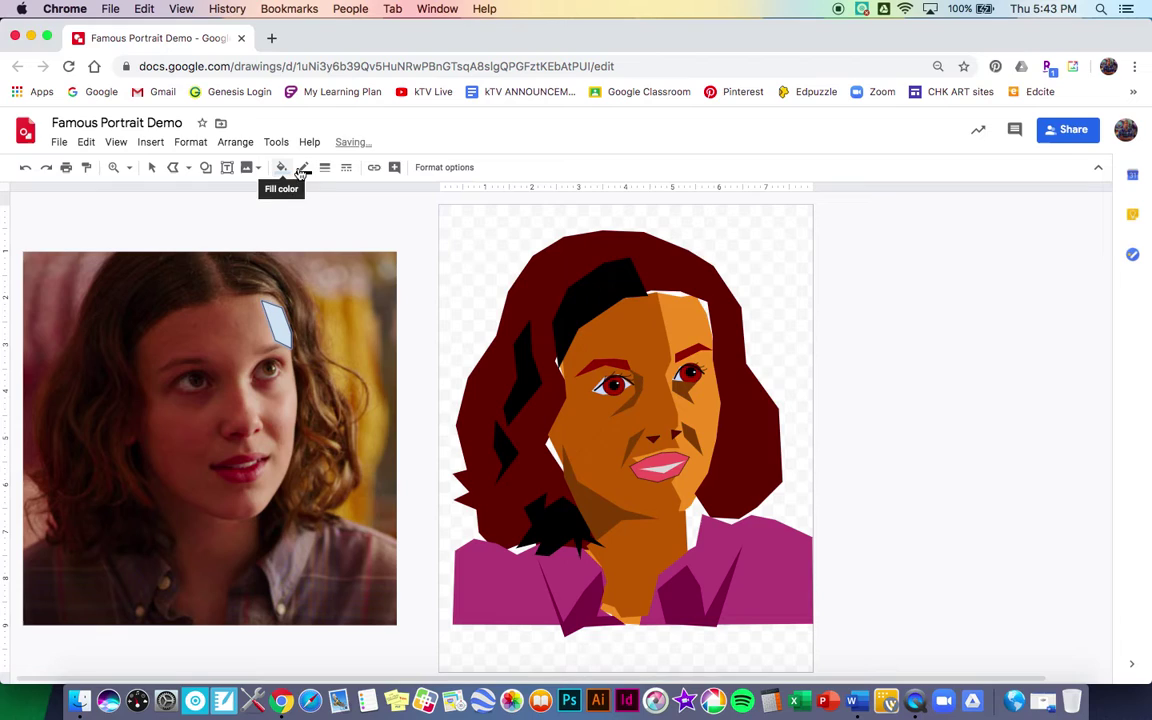
{"action": "left_click", "coordinate": [151, 170]}
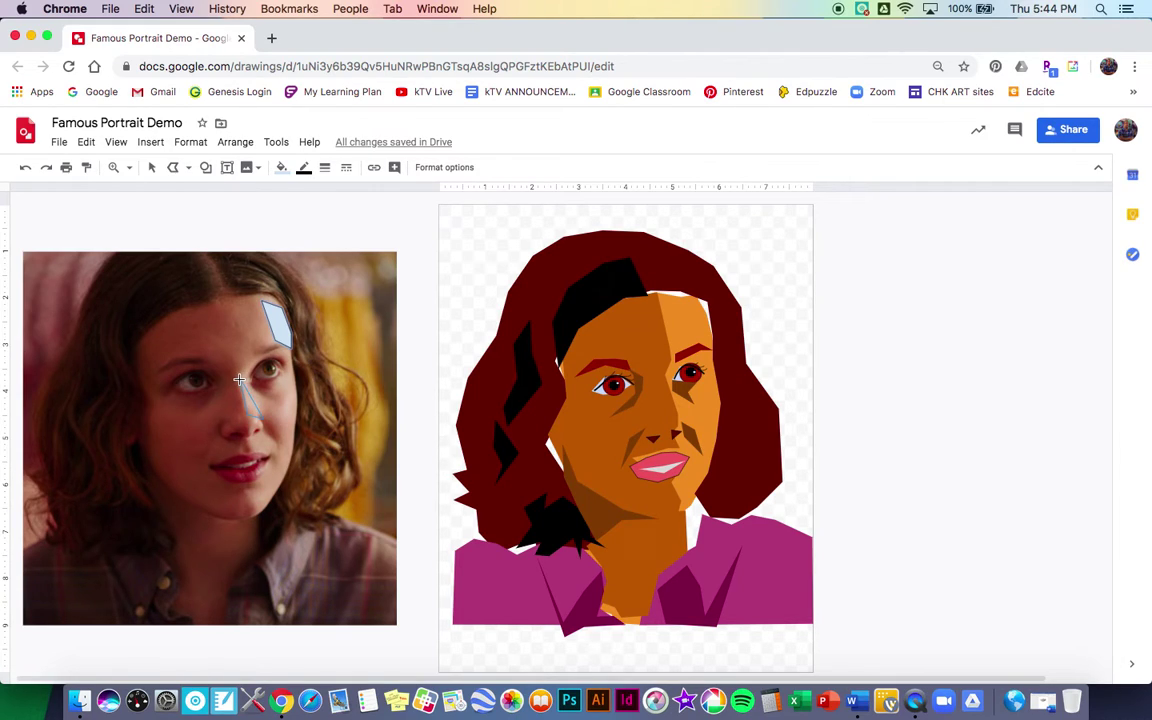
{"action": "left_click", "coordinate": [239, 379]}
{"action": "left_click", "coordinate": [278, 404]}
{"action": "left_click", "coordinate": [255, 517]}
{"action": "left_click", "coordinate": [263, 481]}
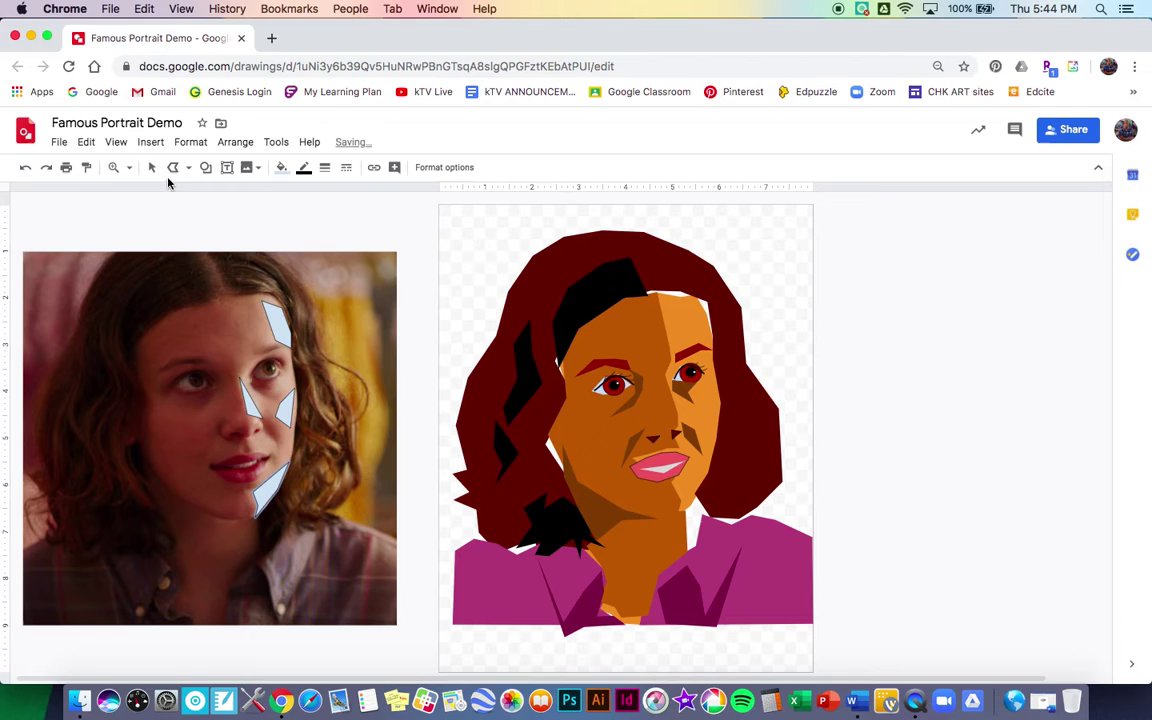
- Select all four highlight shapes together: chin, cheek, nose-side and forehead
{"action": "left_click", "coordinate": [154, 172]}
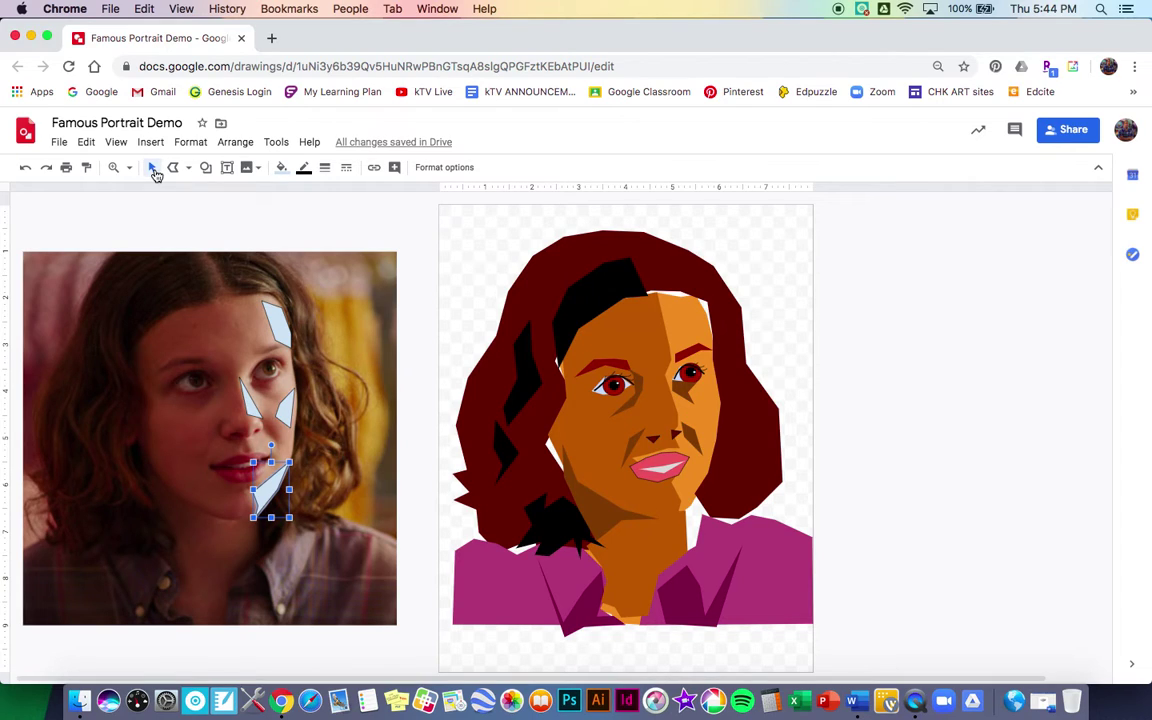
{"action": "left_click", "coordinate": [285, 409], "text": "shift"}
{"action": "left_click", "coordinate": [247, 399], "text": "shift"}
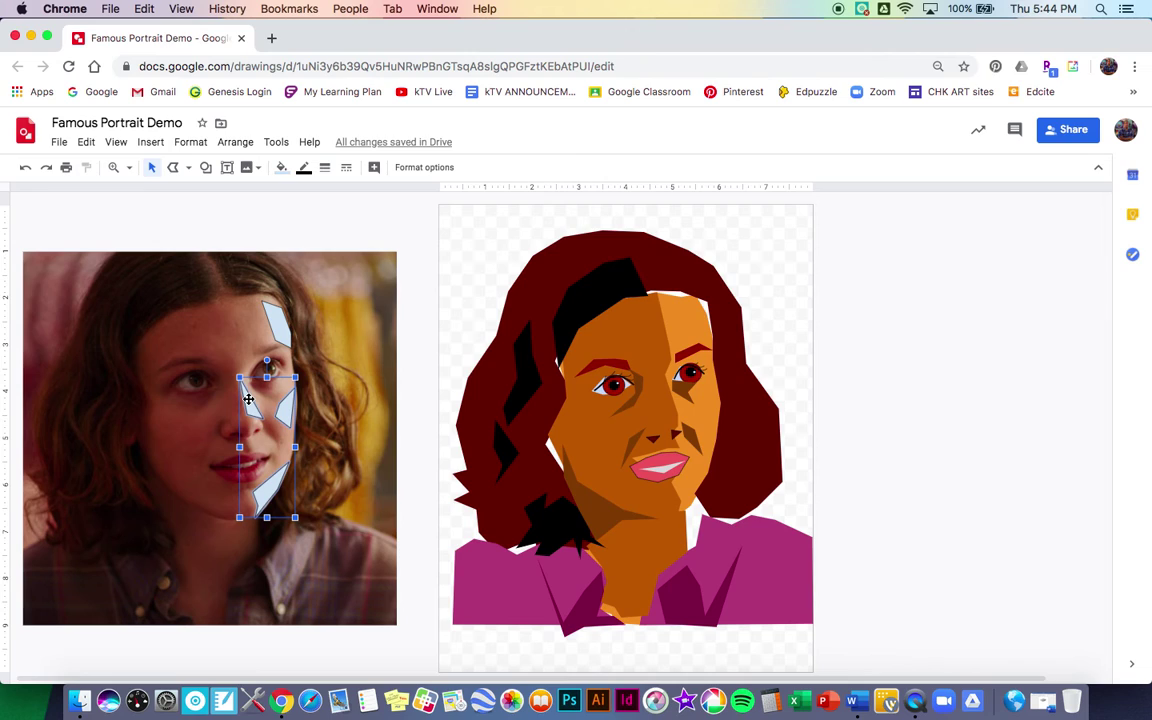
{"action": "left_click", "coordinate": [278, 323], "text": "shift"}
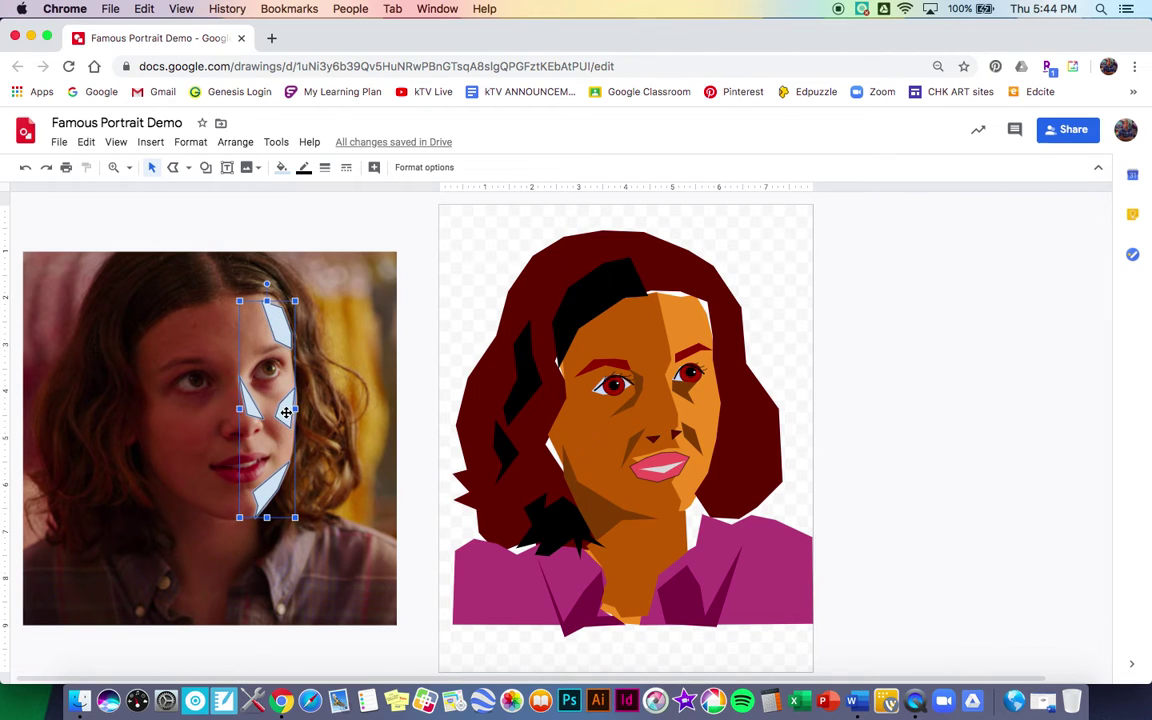
- Move the four highlights onto the portrait's lit side and make their borders transparent
{"action": "left_click_drag", "start_coordinate": [286, 412], "coordinate": [717, 412]}
{"action": "key", "text": "Left"}
{"action": "key", "text": "Left"}
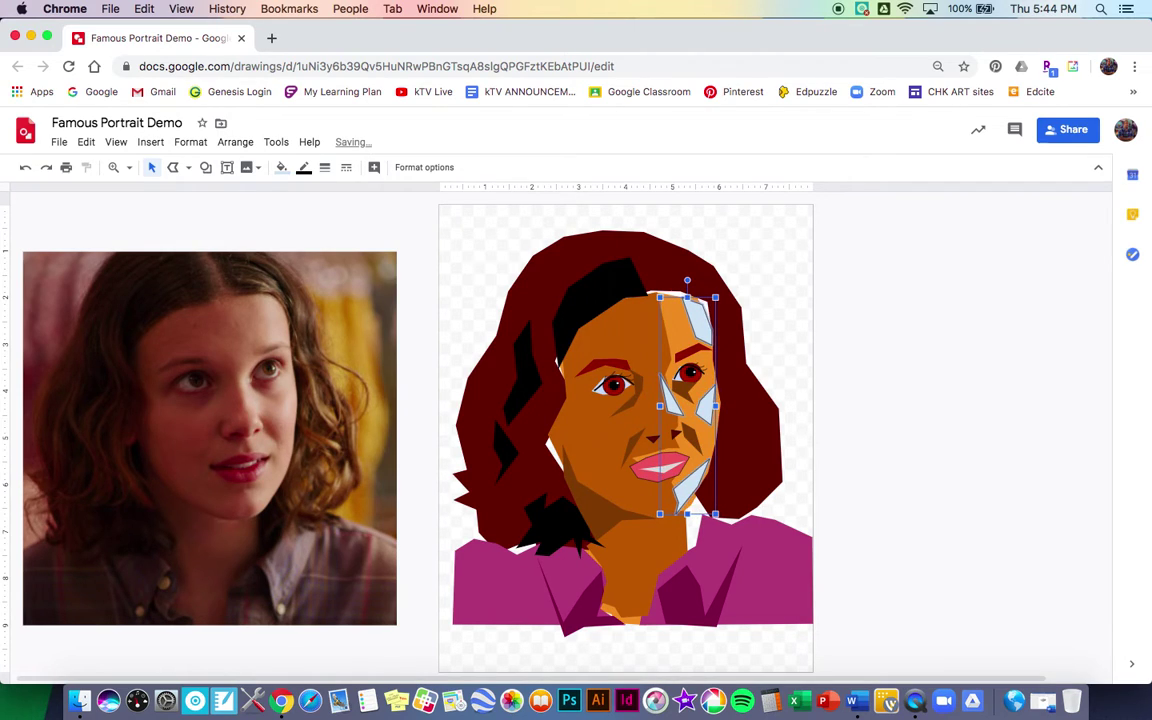
{"action": "left_click", "coordinate": [303, 167]}
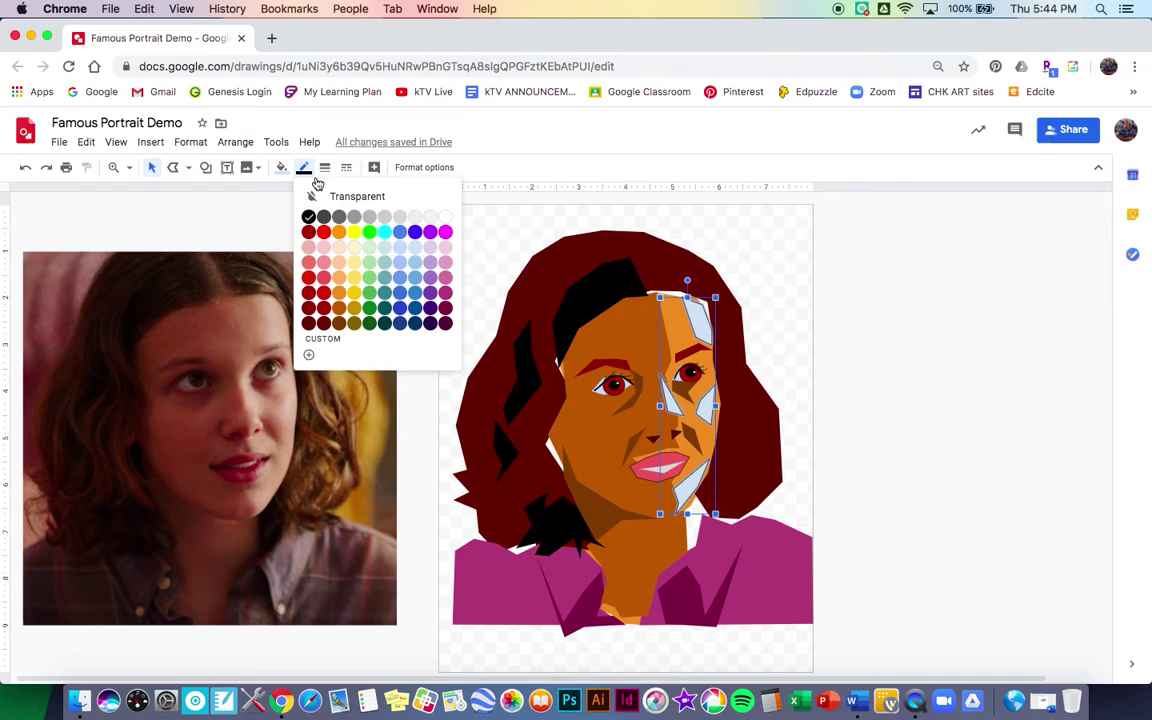
{"action": "left_click", "coordinate": [351, 199]}
- Fill the highlight shapes pale yellow
{"action": "left_click", "coordinate": [281, 167]}
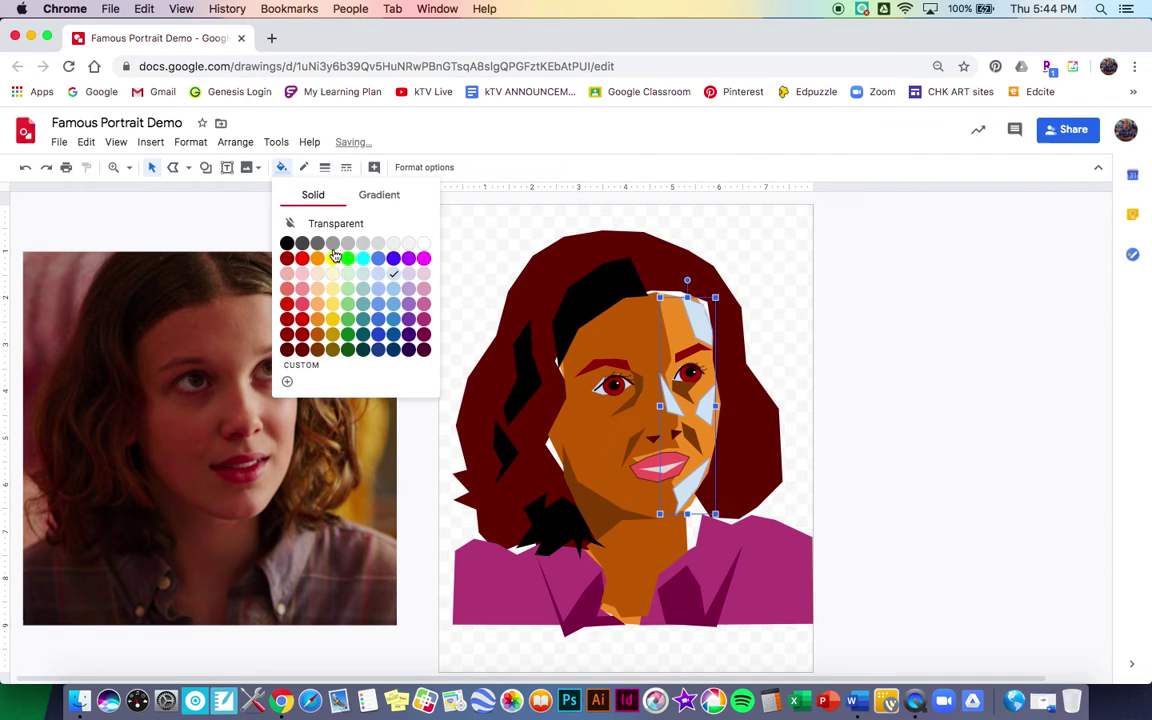
{"action": "left_click", "coordinate": [333, 319]}
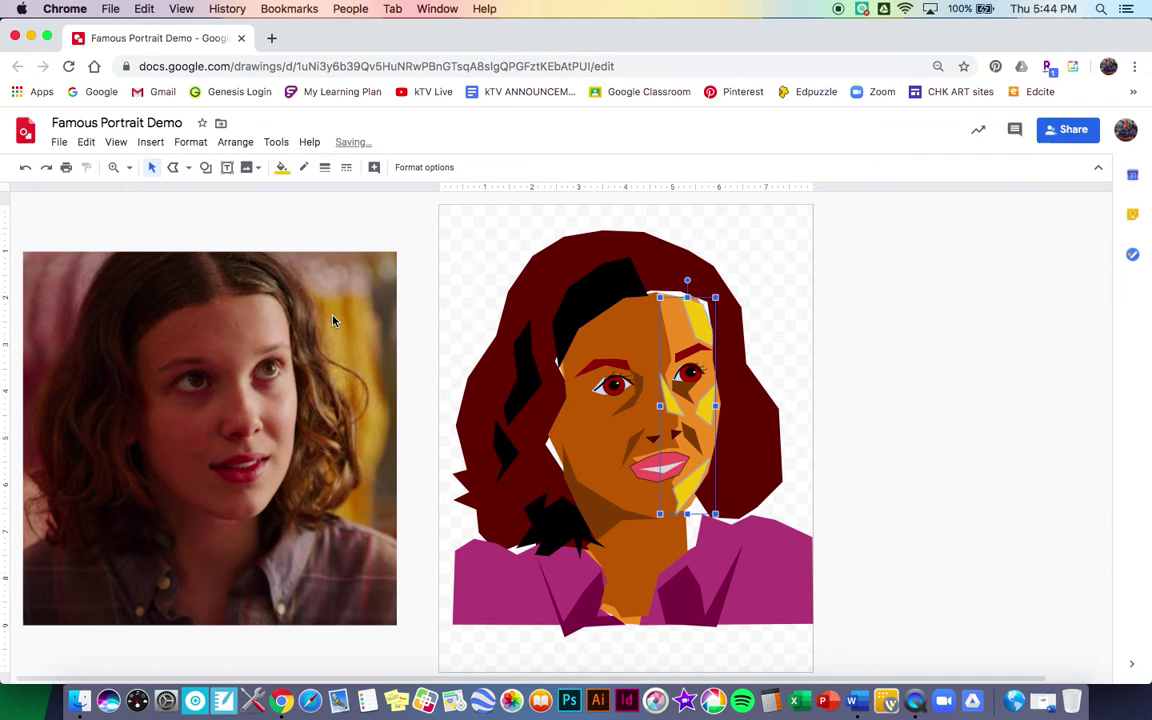
{"action": "left_click", "coordinate": [281, 167]}
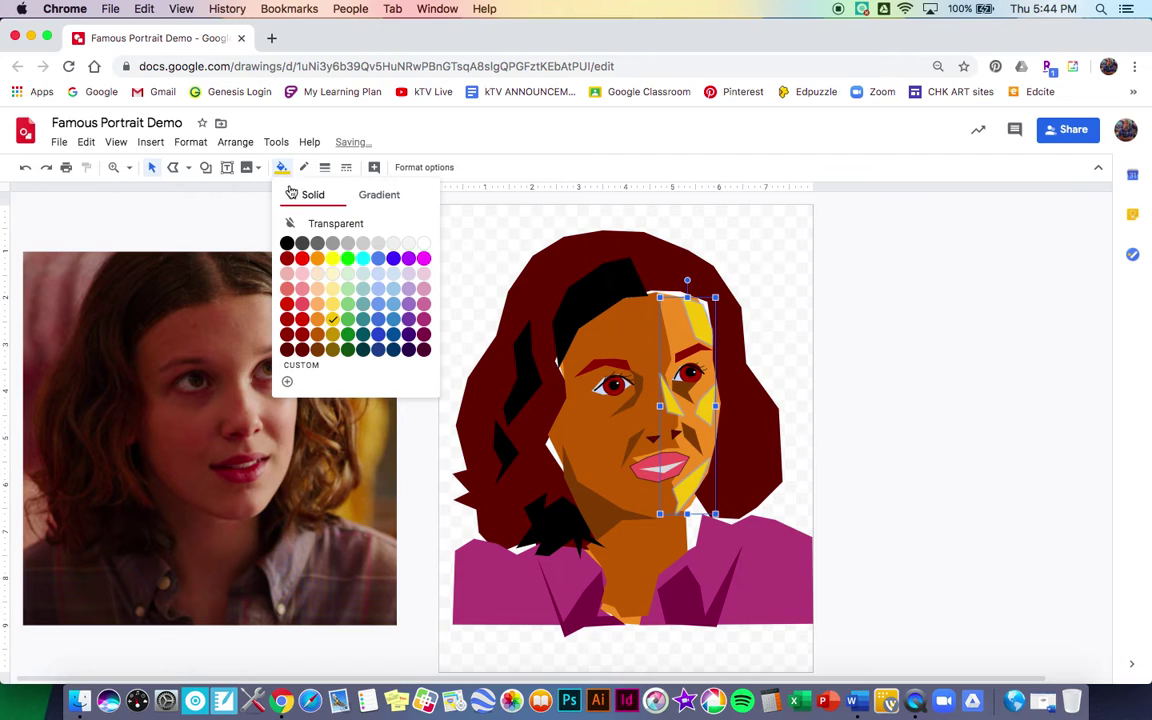
{"action": "left_click", "coordinate": [335, 291]}
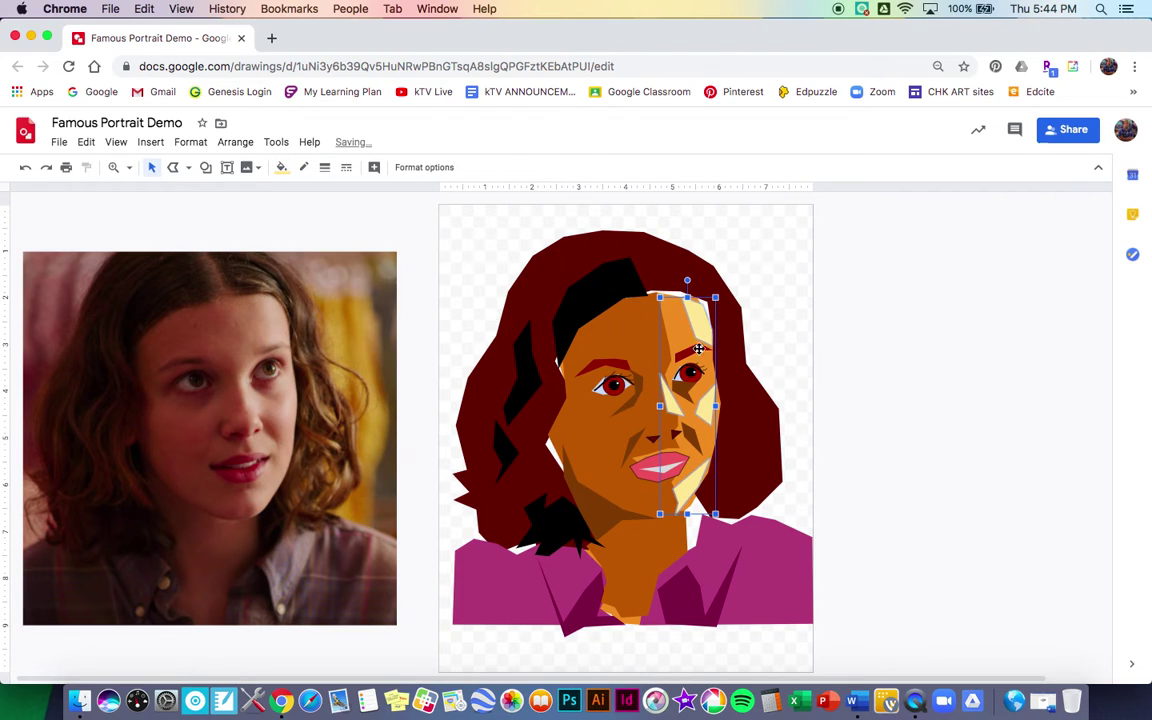
{"action": "left_click", "coordinate": [779, 368]}
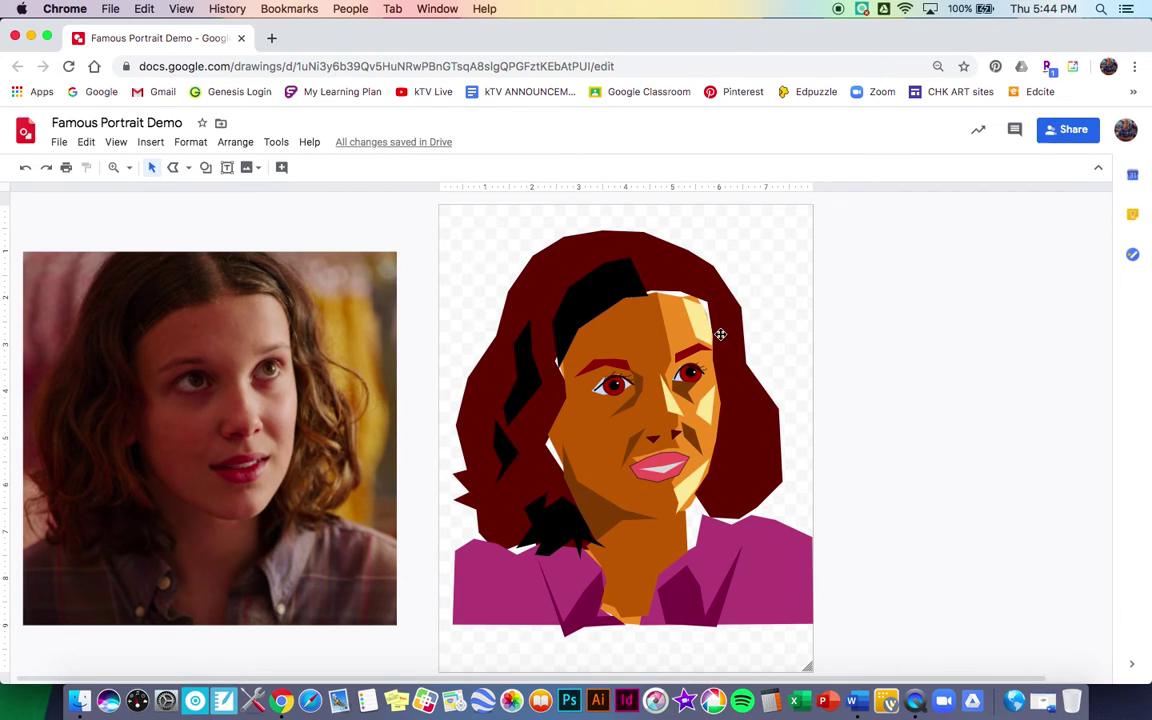